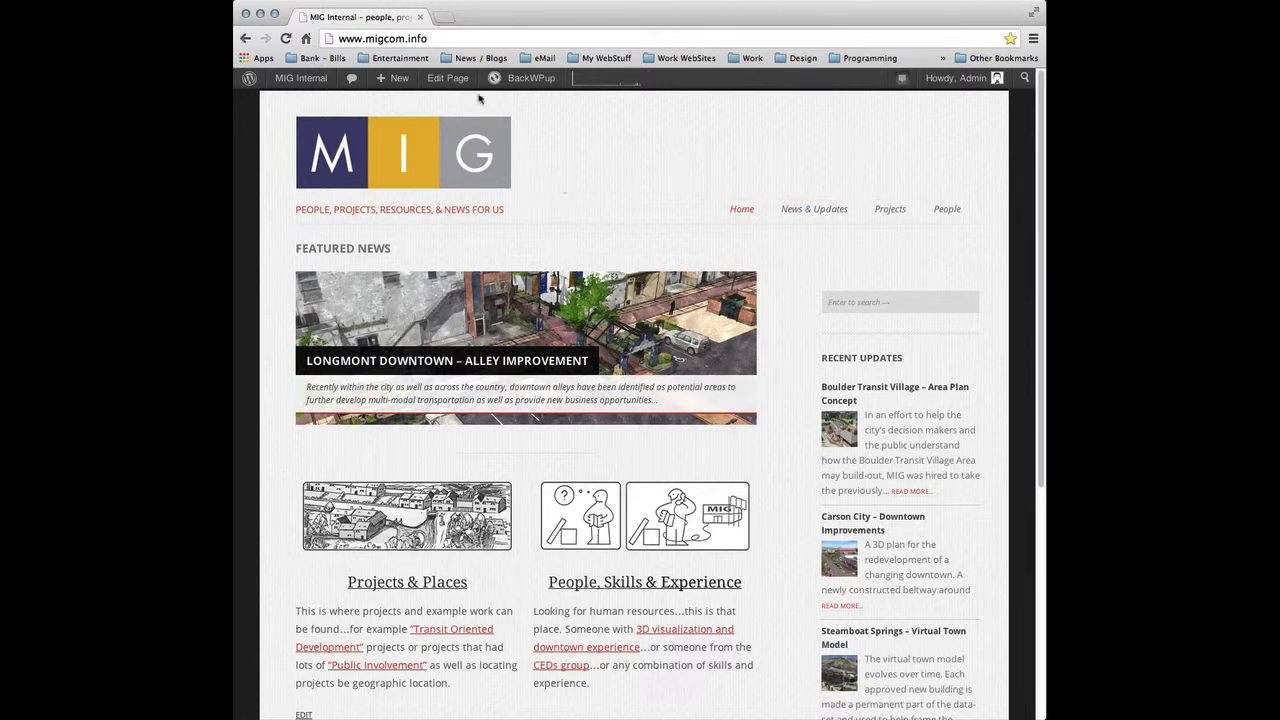
Create a new post from the + New menu and title it 'West Vail Sub-Area Plan'
{"action": "mouse_move", "coordinate": [395, 79]}
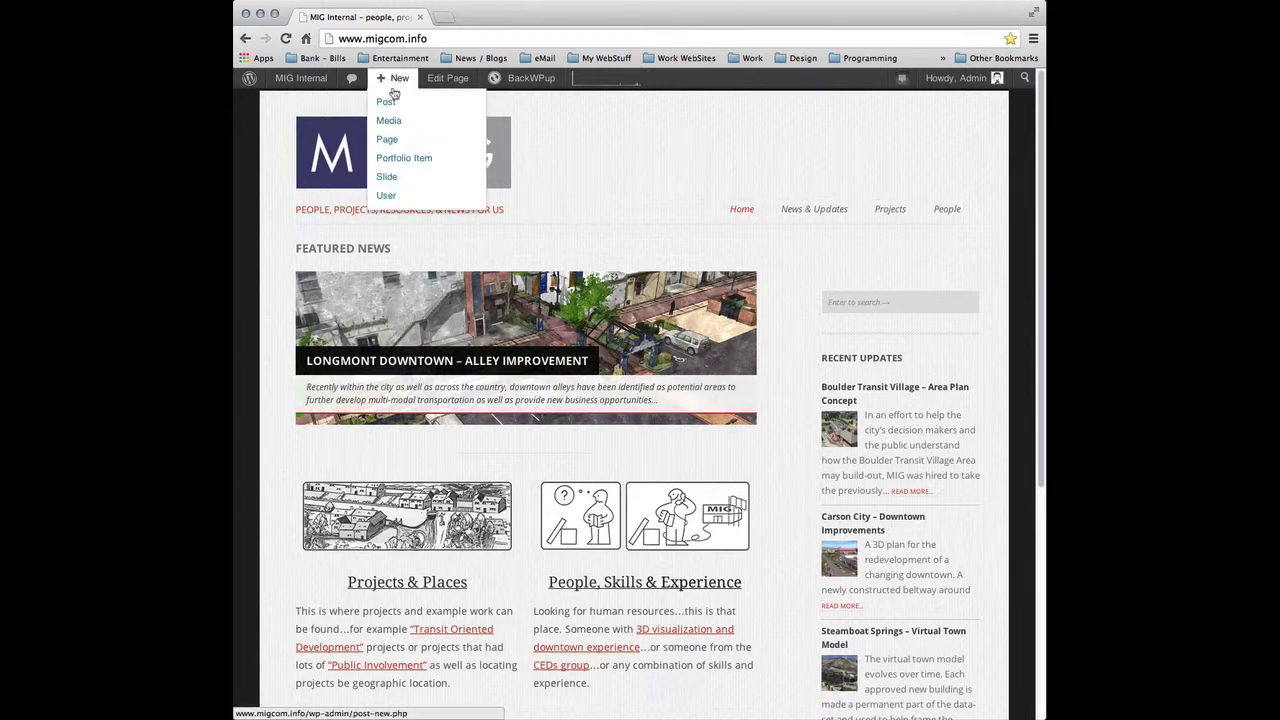
{"action": "left_click", "coordinate": [396, 104]}
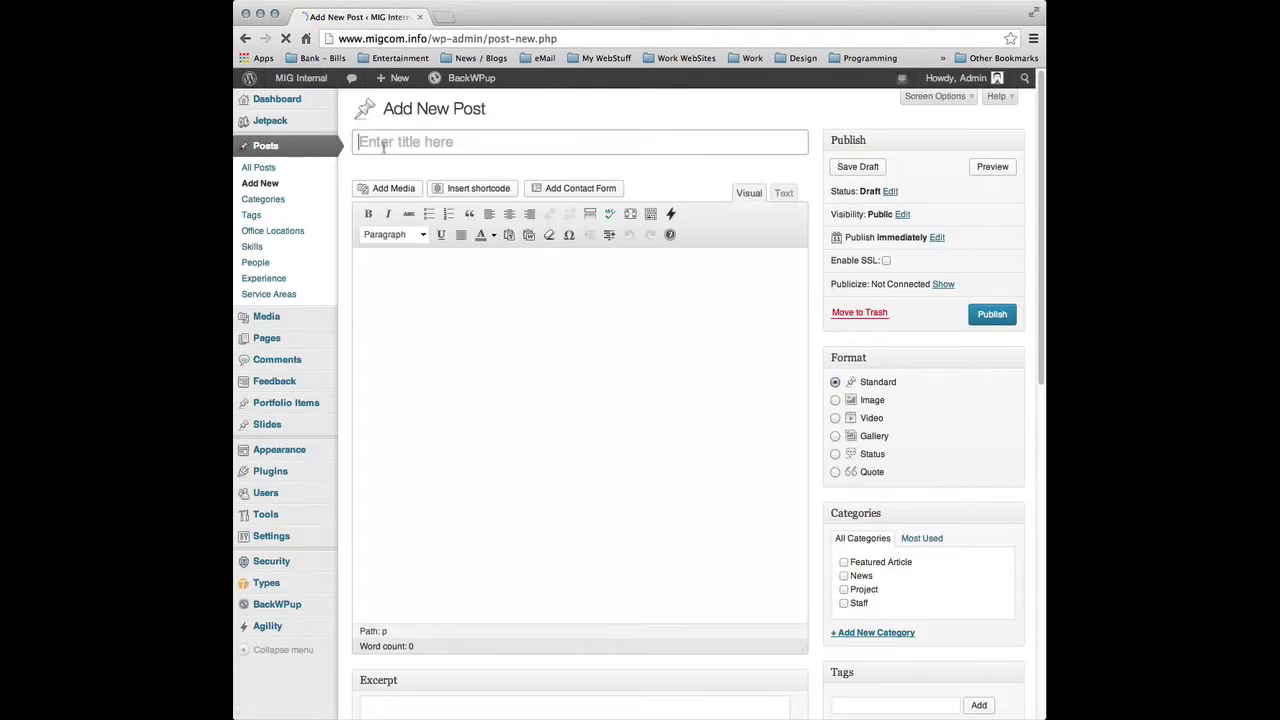
{"action": "left_click", "coordinate": [387, 147]}
{"action": "type", "text": "V"}
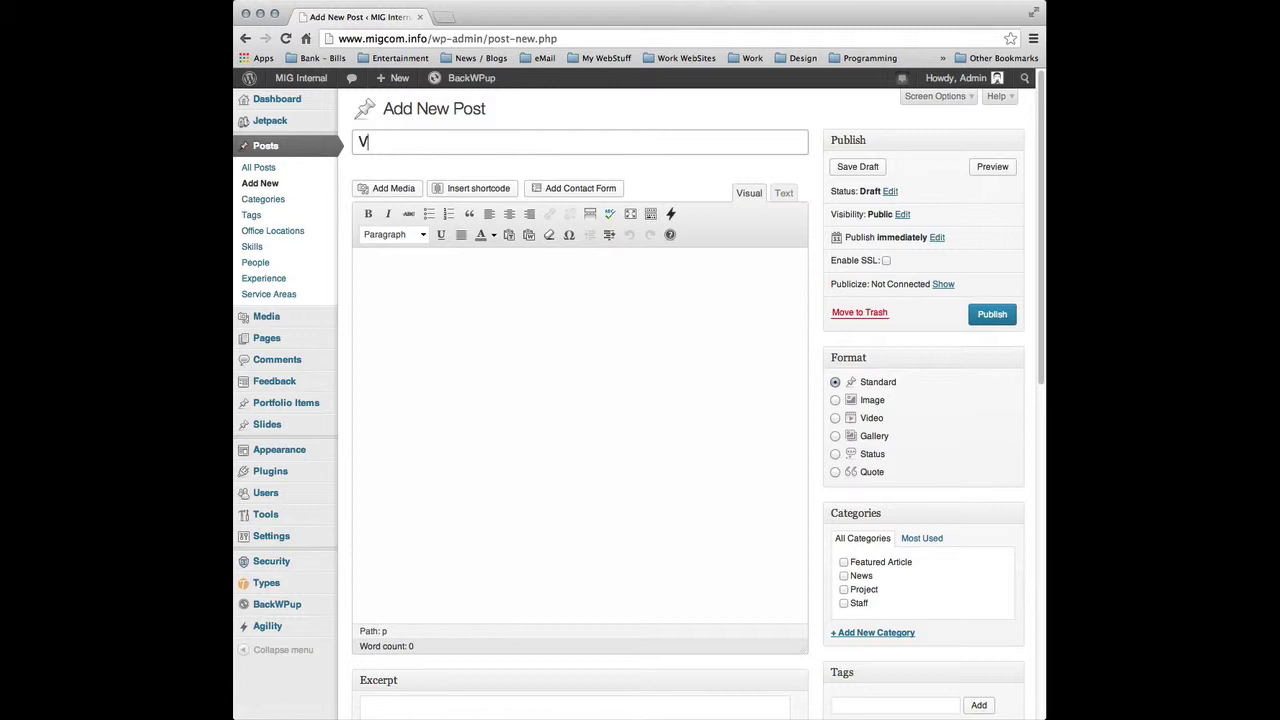
{"action": "type", "text": "ewWest Vail Sub-Area Pla"}
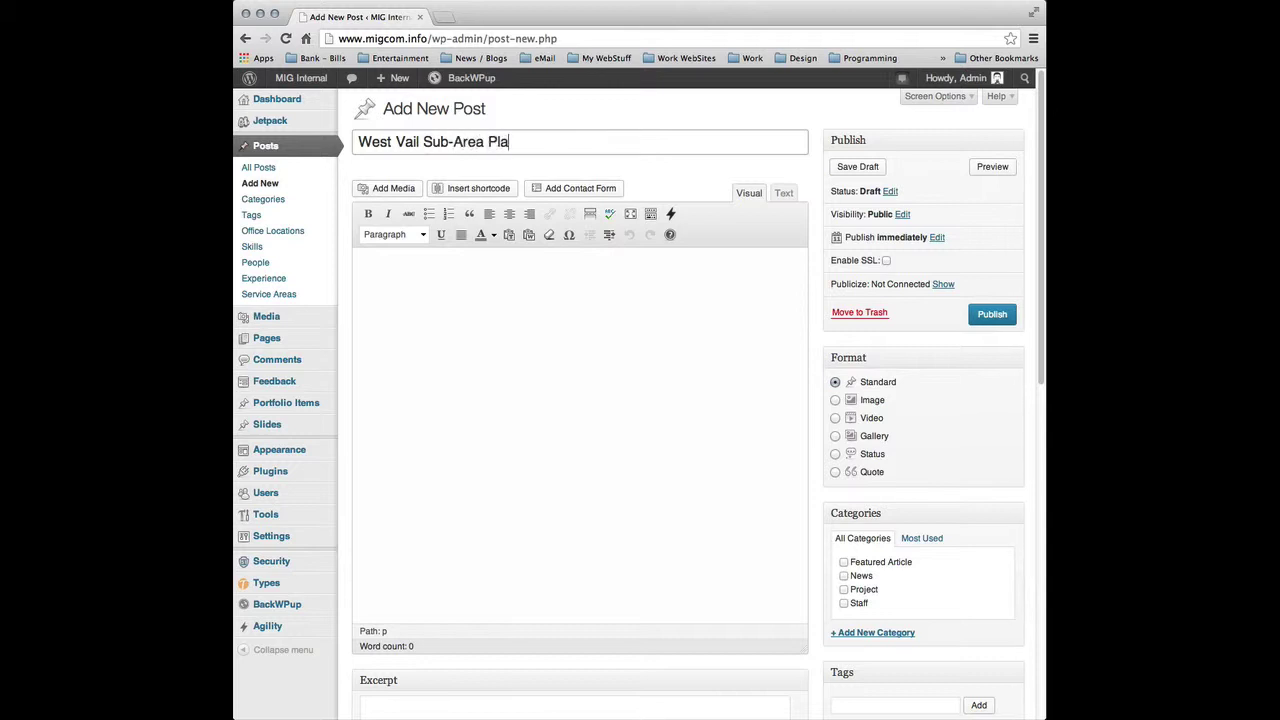
{"action": "type", "text": "nn"}
Paste the design charrette description from the Dashboard sticky note into the post body
{"action": "left_click", "coordinate": [459, 297]}
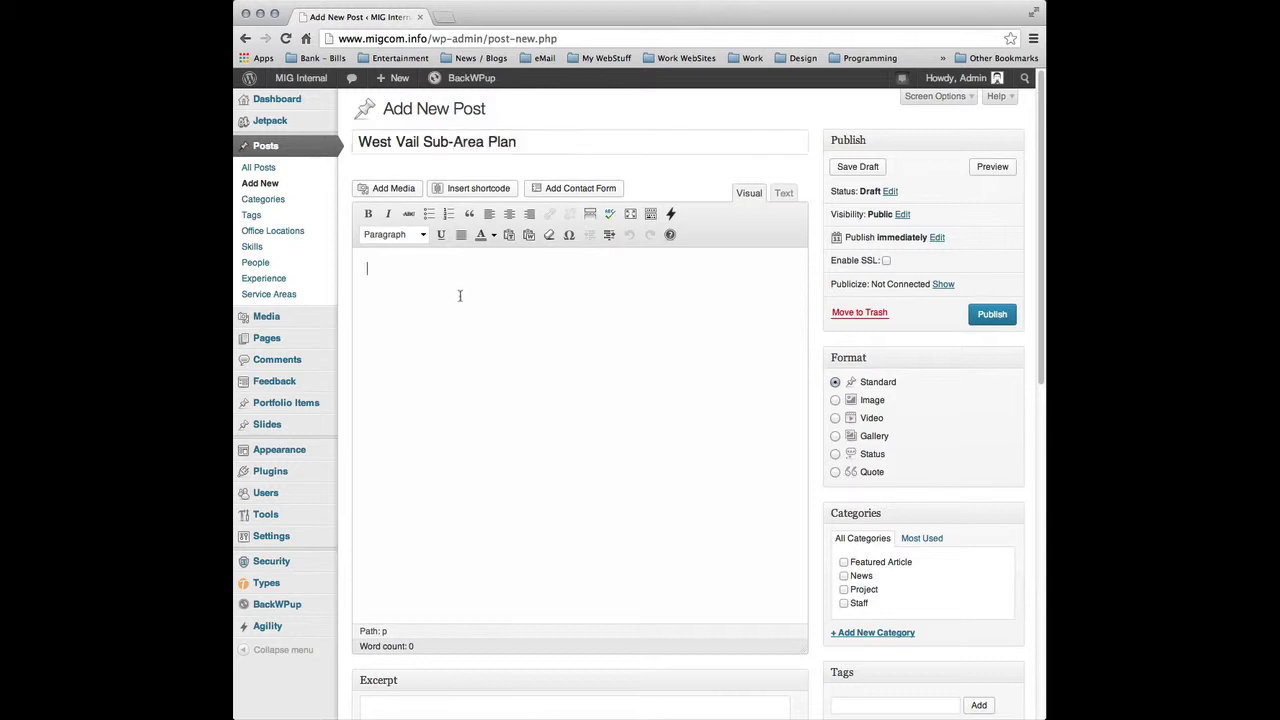
{"action": "key", "text": "F12"}
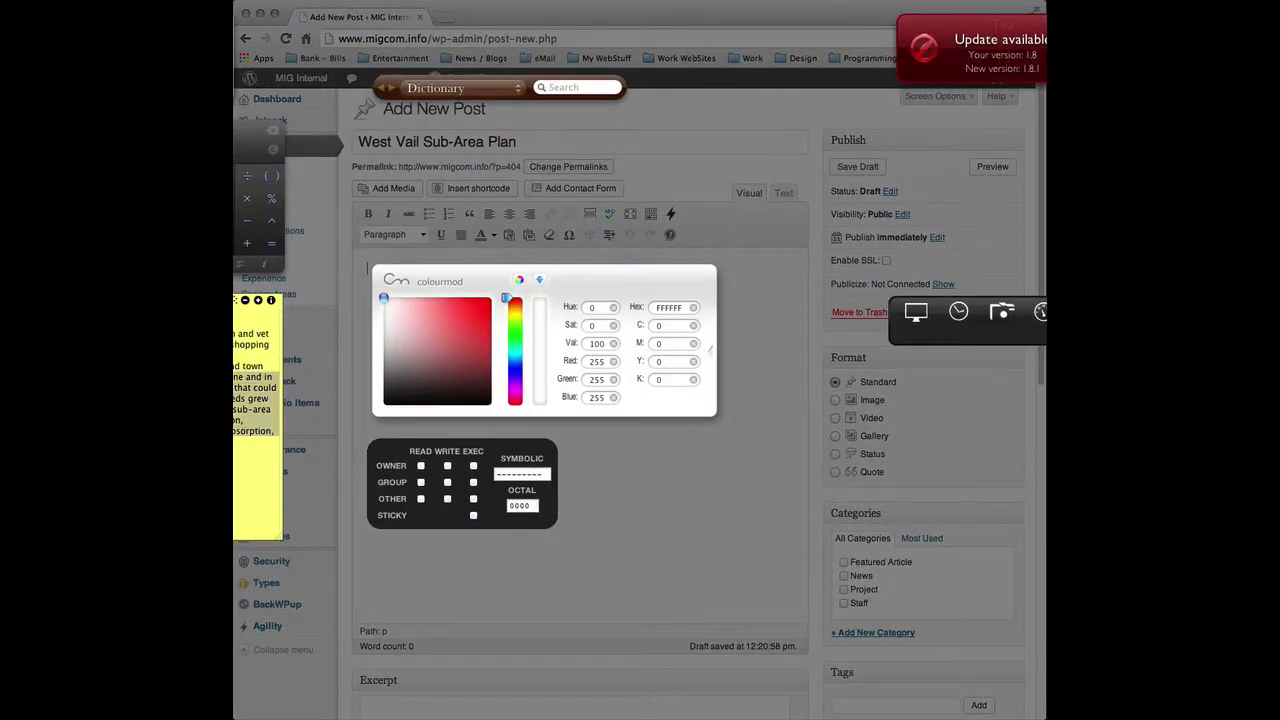
{"action": "left_click", "coordinate": [590, 474]}
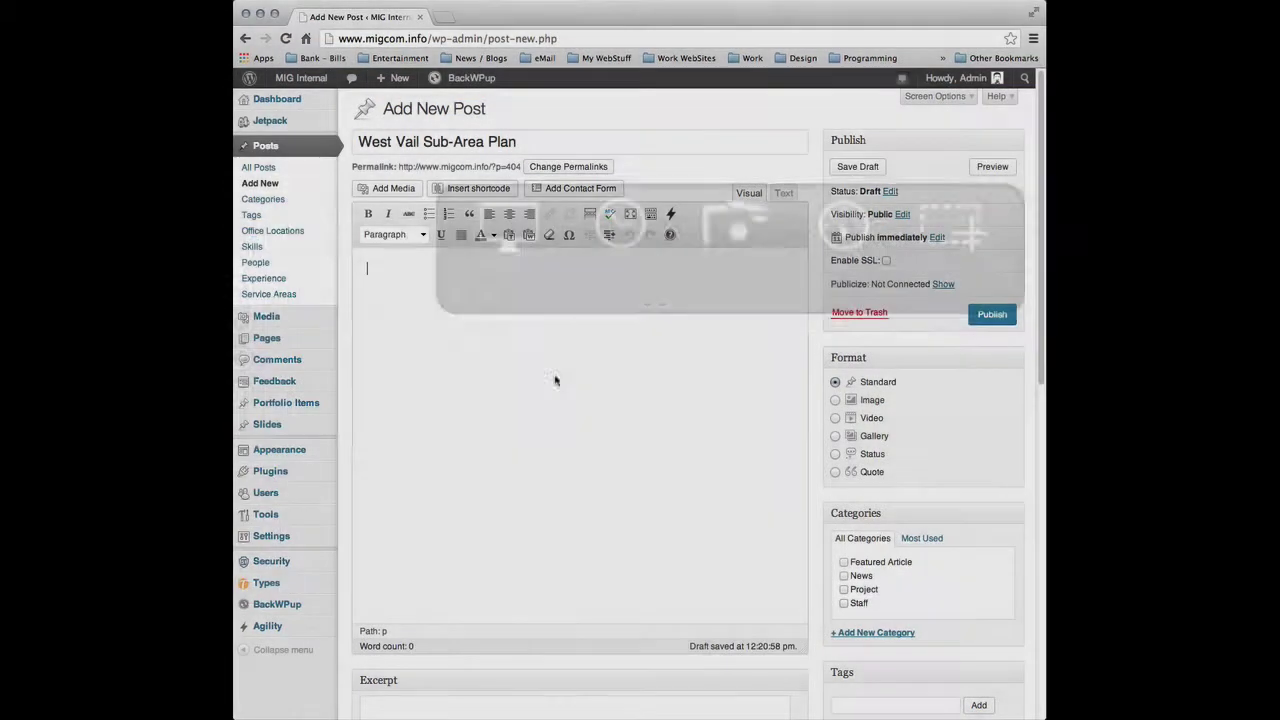
{"action": "type", "text": "A multi-day design charrette to design and vet alternatives for a downward trending shopping center at one of Vail's three highway interchanges. With property owners and town staff involvement the goal was to outline and in essence pre-approve design concepts that could unfold over time and each owner's needs grew and changed. The final product was a sub-area plan that covered, traffic and circulation, building square footage and market absorption, design guidelines, and phasing."}
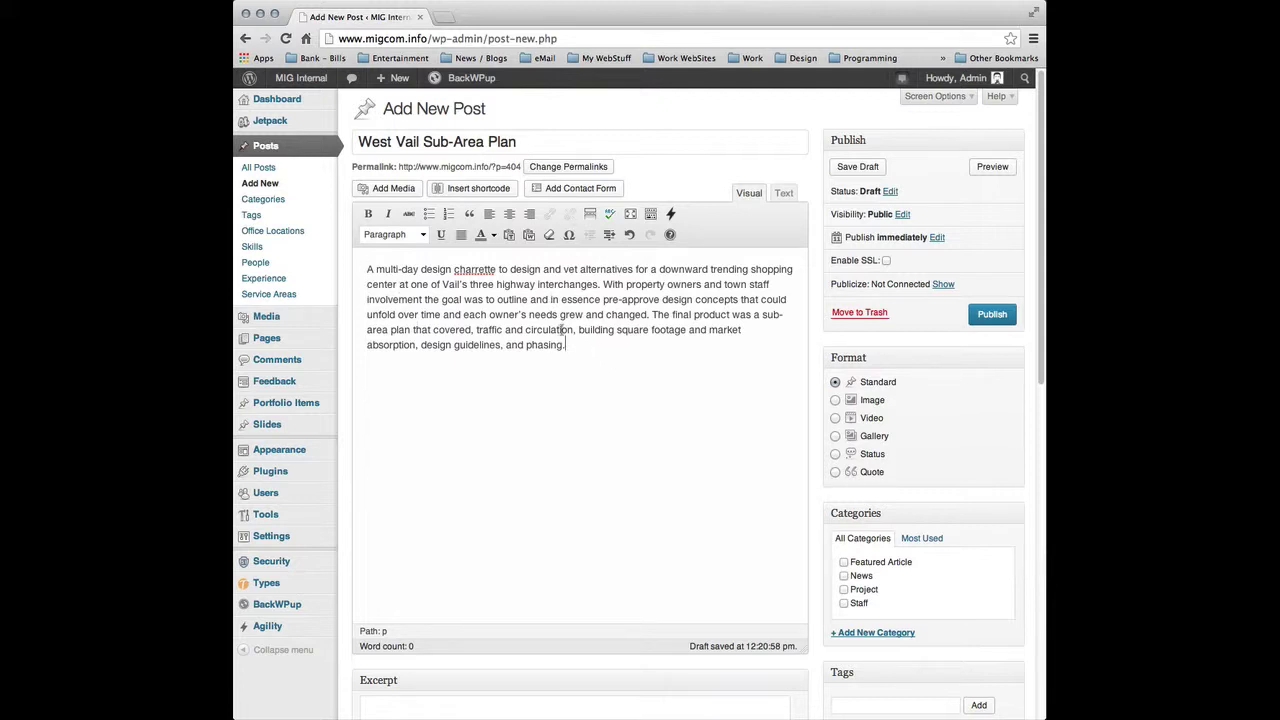
Upload the West Vail JPG renderings and create a new five-image gallery from them
{"action": "left_click", "coordinate": [397, 190]}
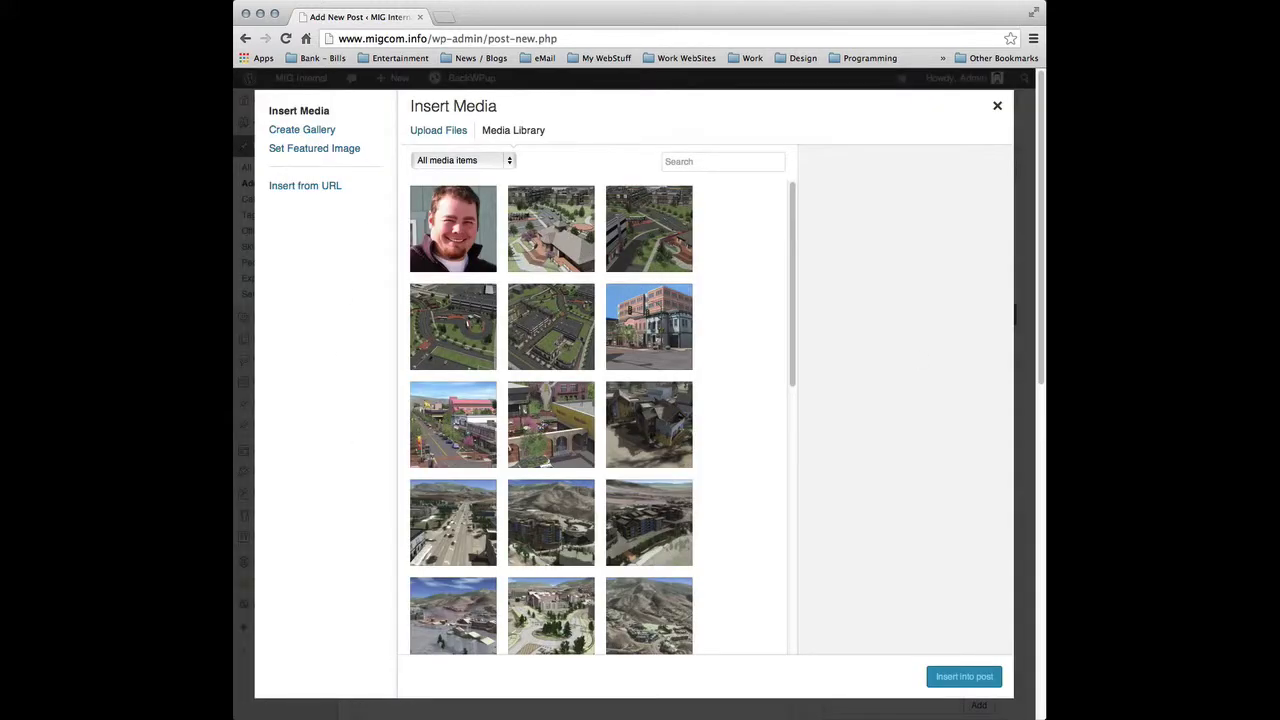
{"action": "left_click_drag", "start_coordinate": [1040, 335], "coordinate": [579, 262]}
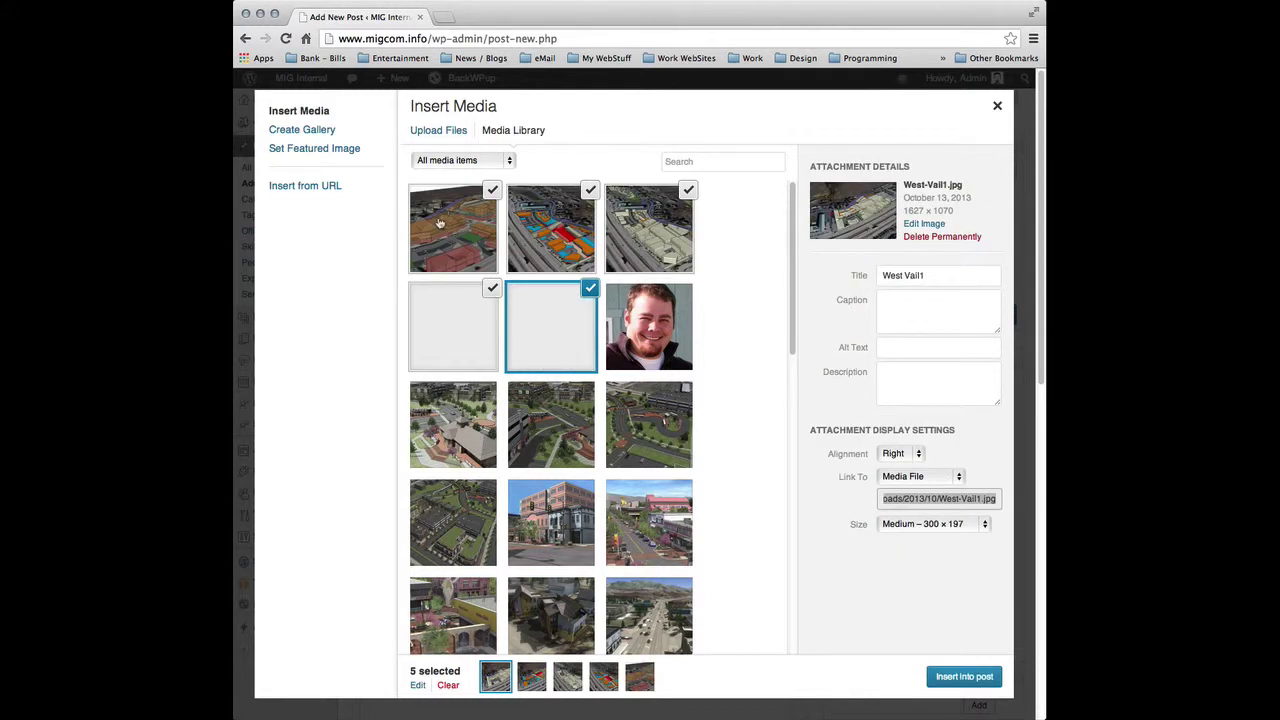
{"action": "left_click", "coordinate": [323, 131]}
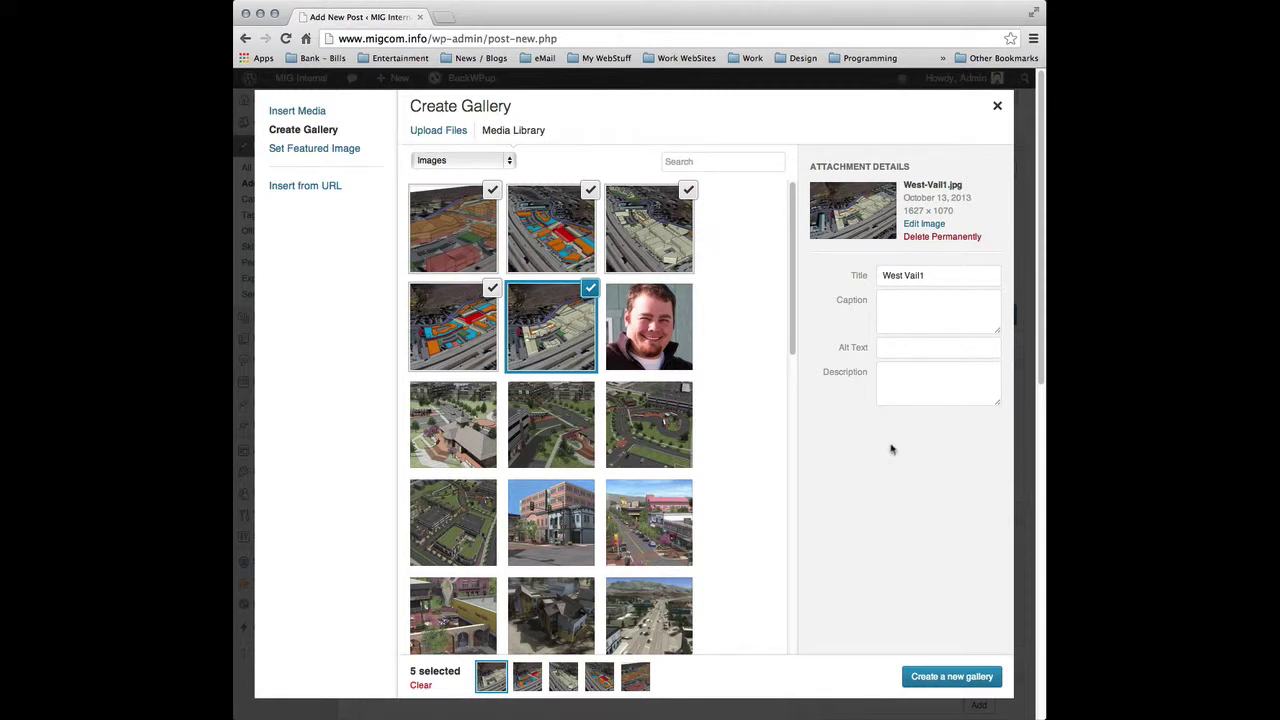
{"action": "left_click", "coordinate": [957, 678]}
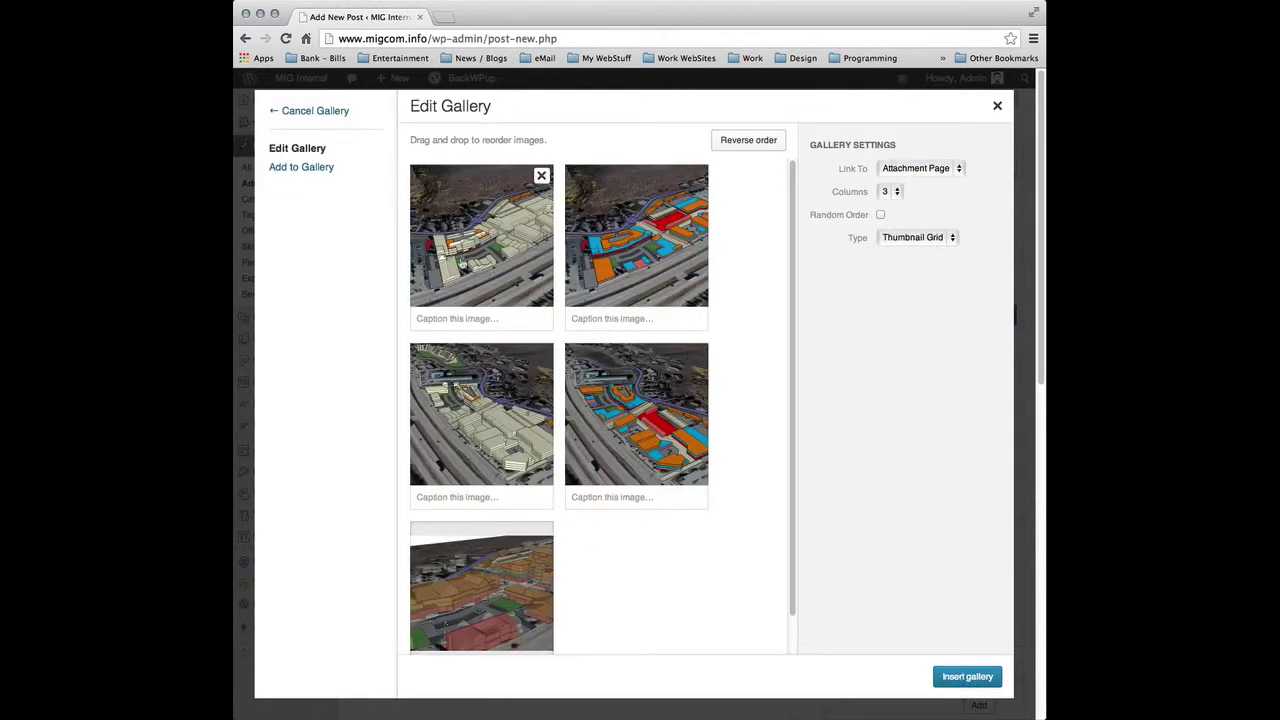
Insert the five-image gallery with default settings below the description paragraph
{"action": "left_click", "coordinate": [972, 677]}
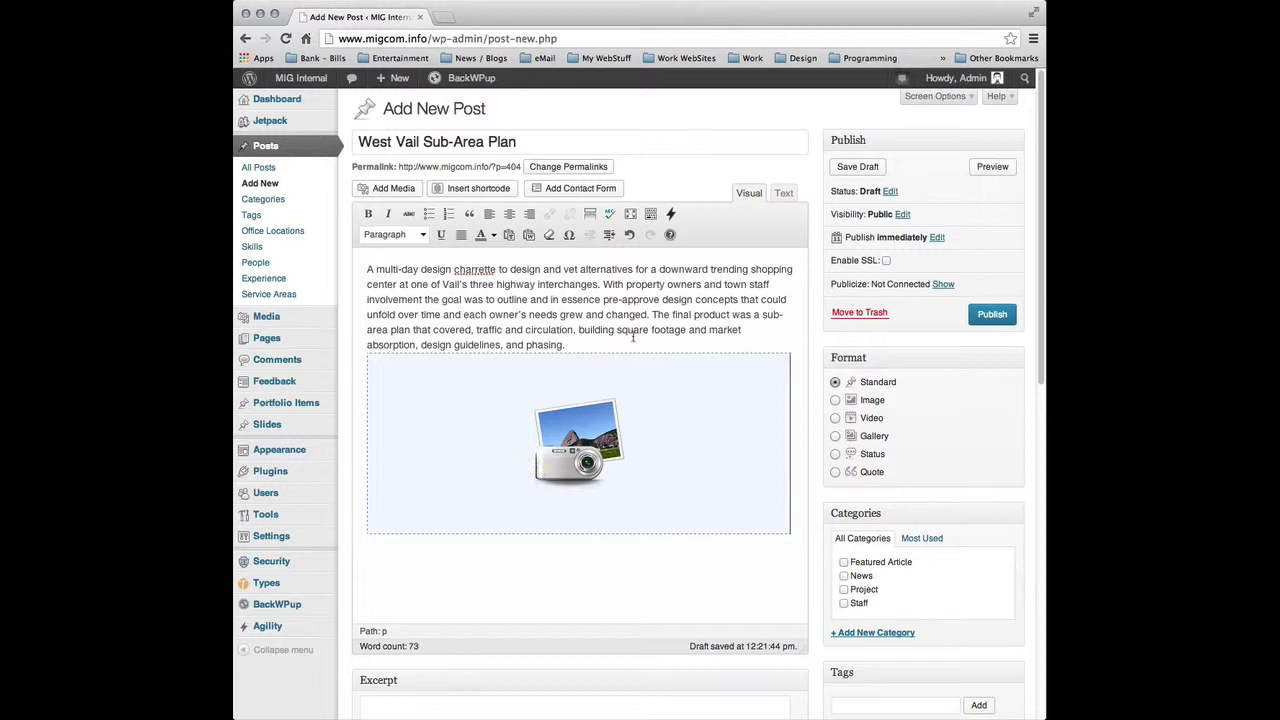
Tick the Project checkbox in the Categories box
{"action": "left_click", "coordinate": [802, 330]}
{"action": "scroll", "coordinate": [840, 330], "scroll_direction": "down", "scroll_amount": 1}
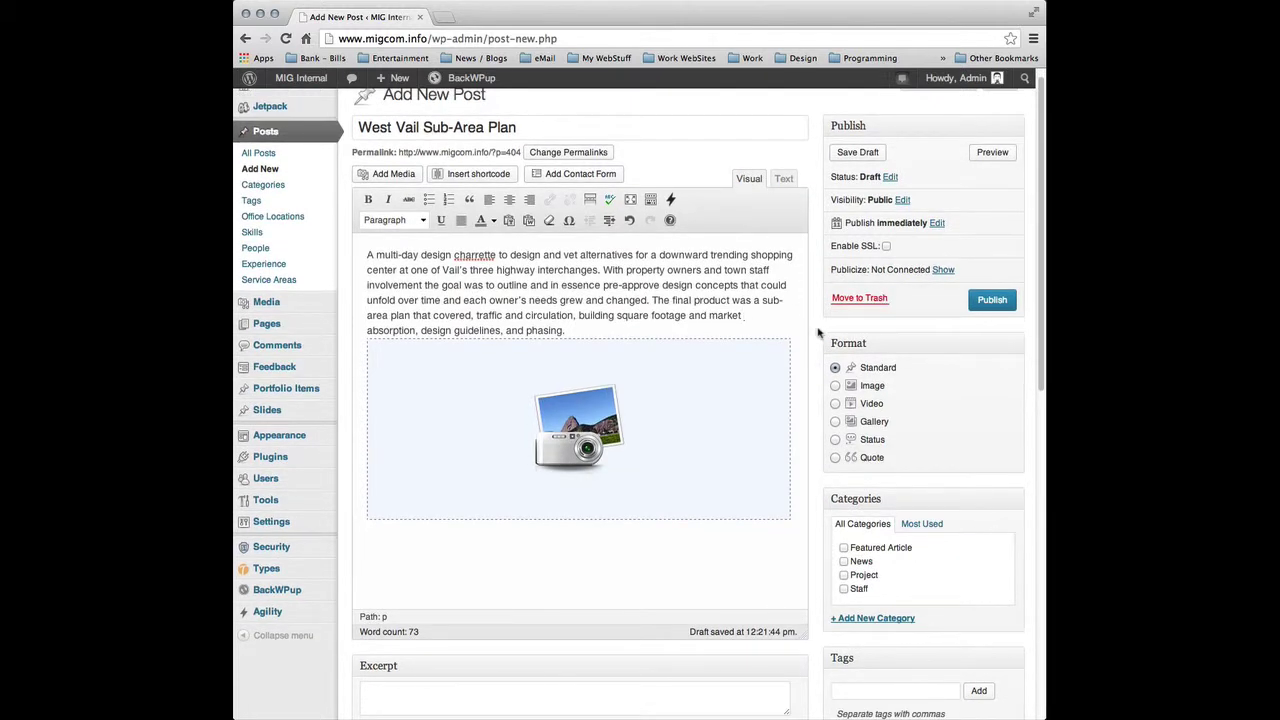
{"action": "scroll", "coordinate": [818, 333], "scroll_direction": "down", "scroll_amount": 3}
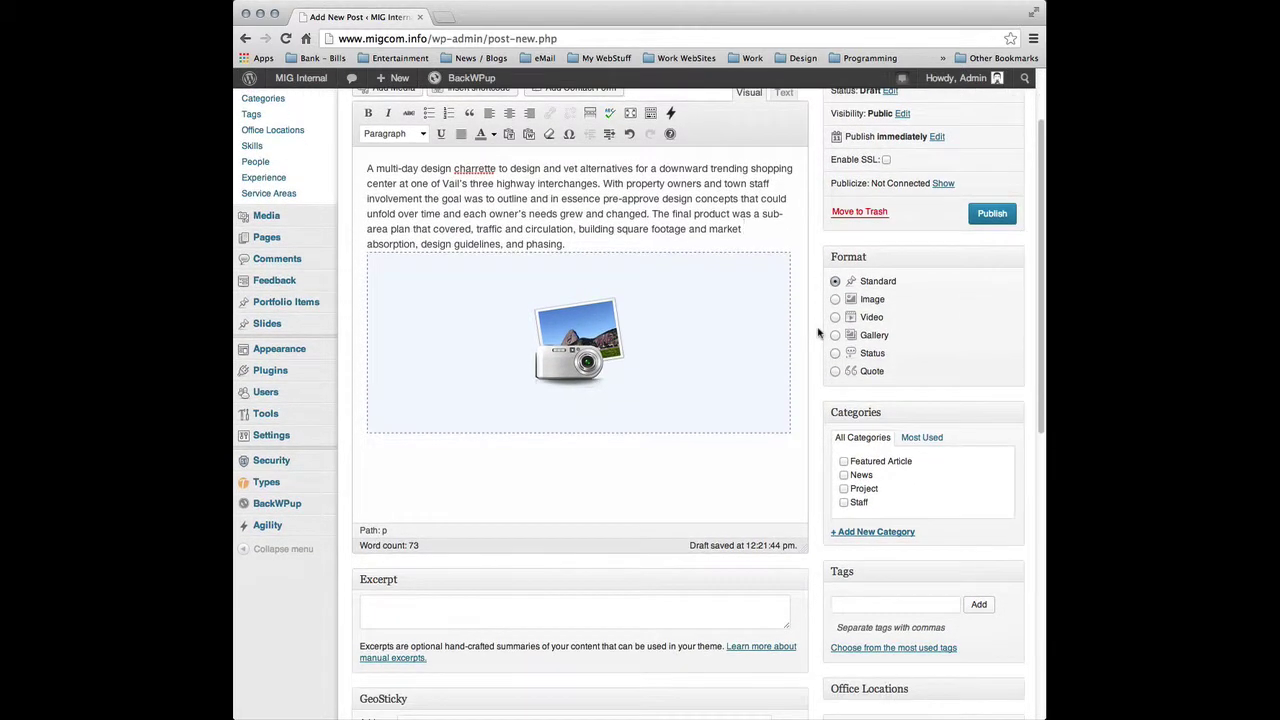
{"action": "scroll", "coordinate": [816, 338], "scroll_direction": "down", "scroll_amount": 2}
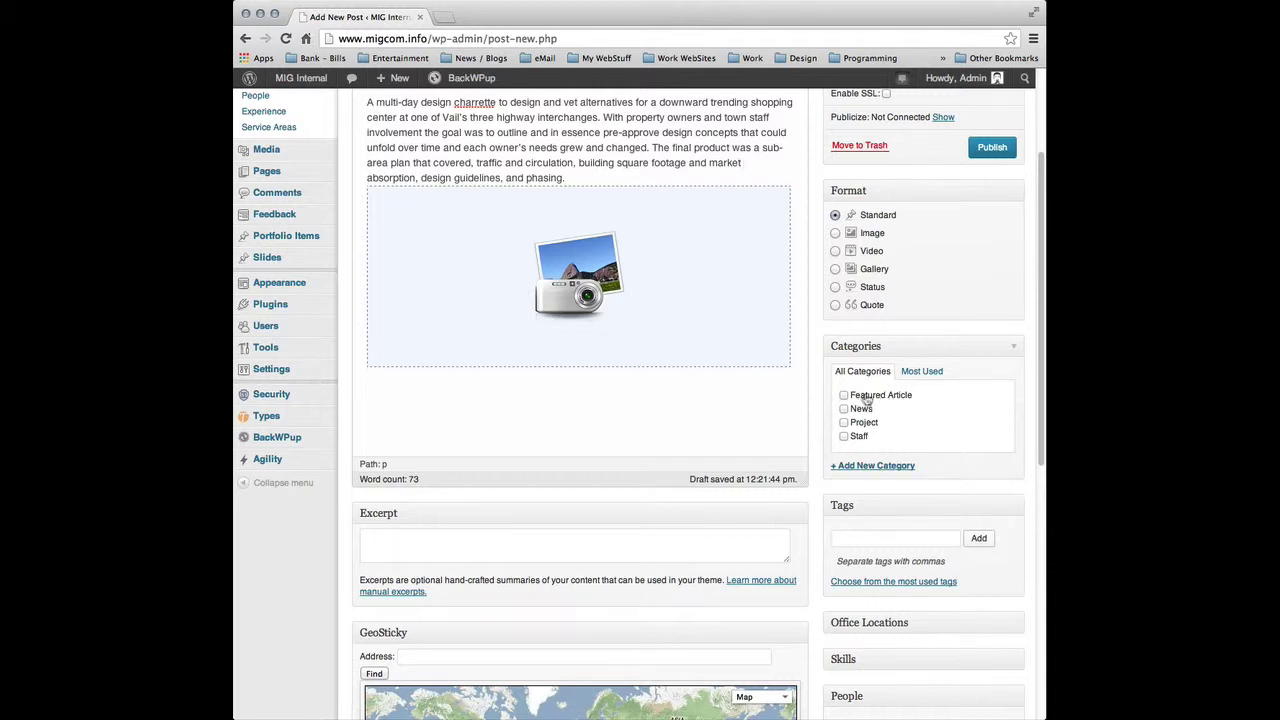
{"action": "scroll", "coordinate": [876, 400], "scroll_direction": "up", "scroll_amount": 1}
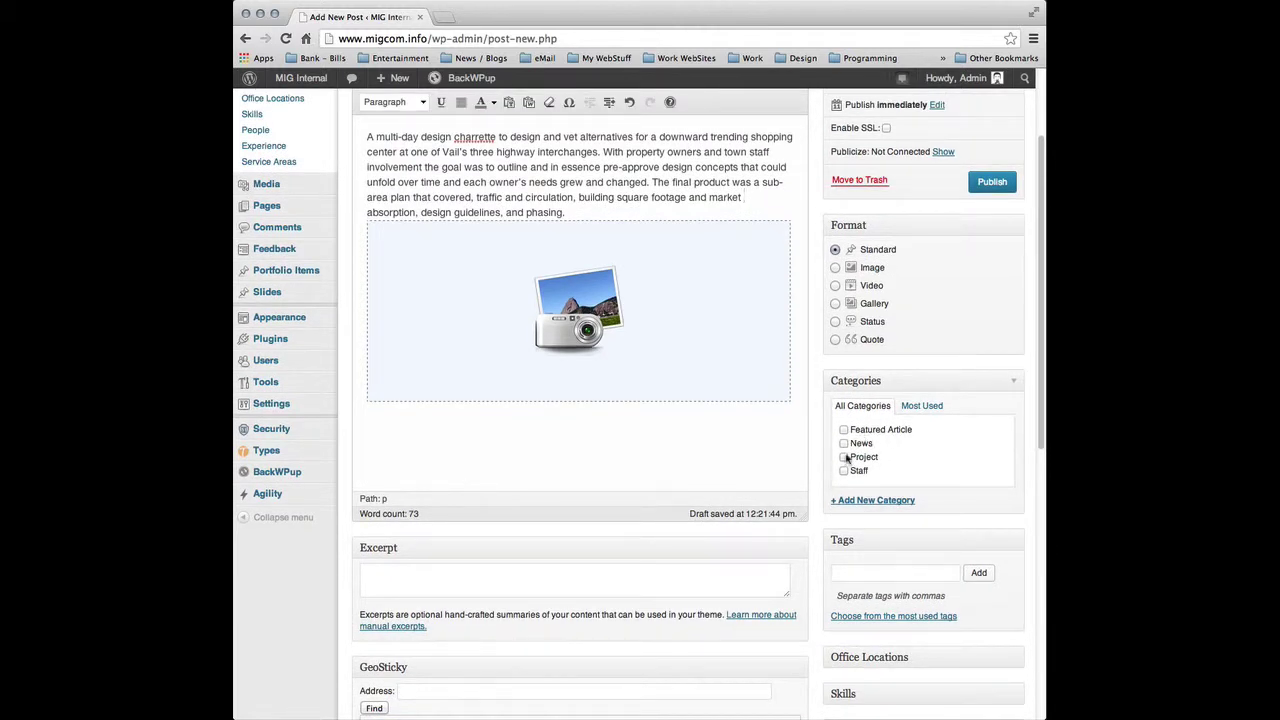
{"action": "left_click", "coordinate": [844, 457]}
{"action": "scroll", "coordinate": [815, 440], "scroll_direction": "down", "scroll_amount": 2}
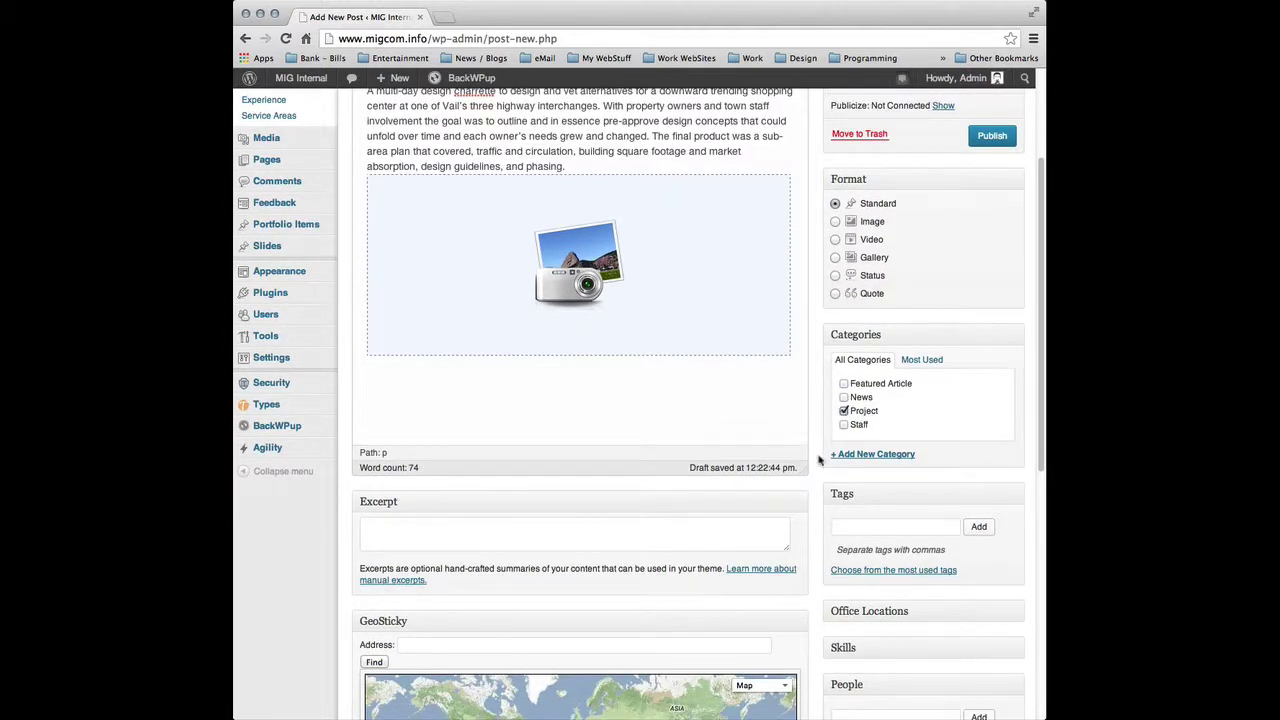
{"action": "scroll", "coordinate": [822, 464], "scroll_direction": "down", "scroll_amount": 1}
{"action": "scroll", "coordinate": [822, 464], "scroll_direction": "down", "scroll_amount": 3}
Add the tags resort, 3d visualization and sketchup charrette to the post
{"action": "left_click", "coordinate": [868, 407]}
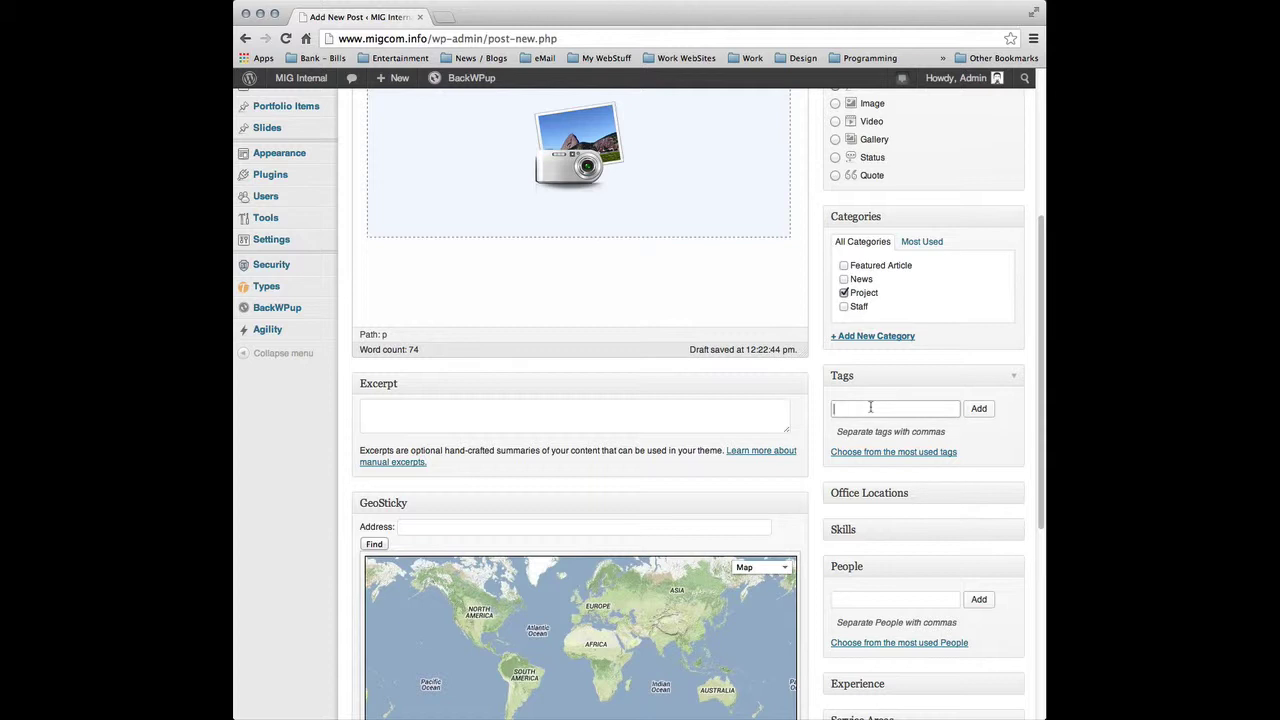
{"action": "type", "text": "resort"}
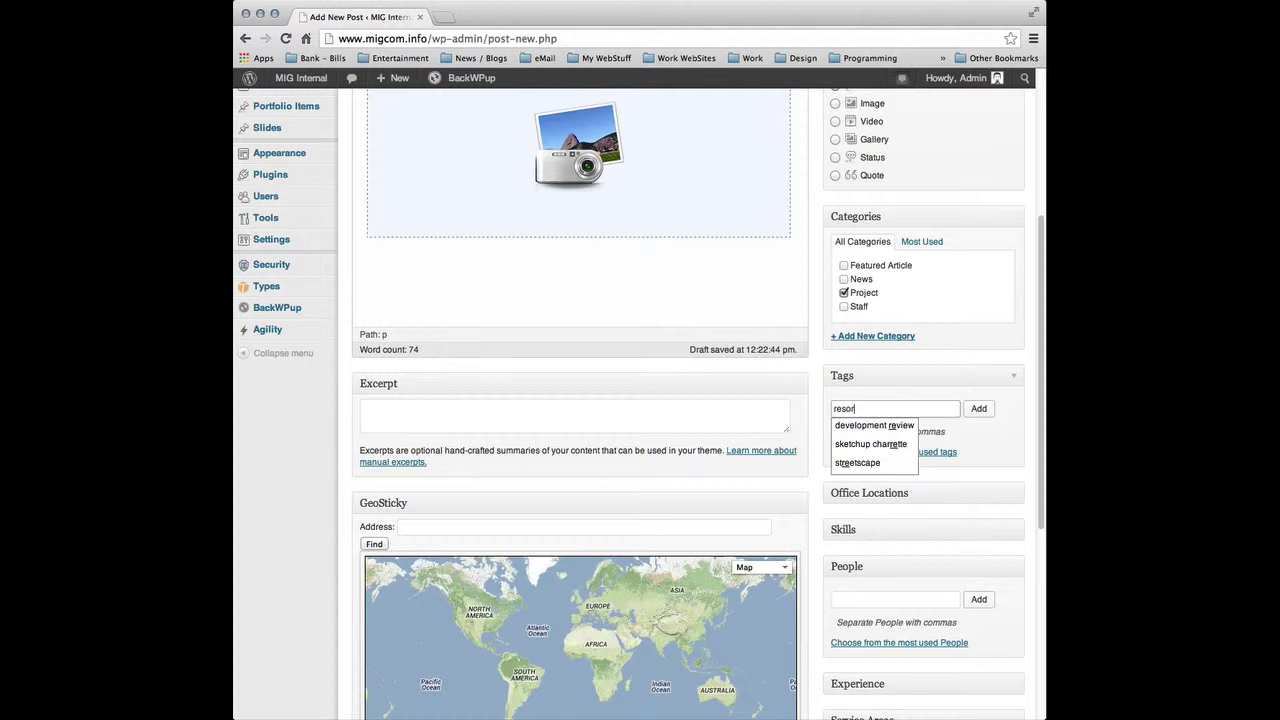
{"action": "left_click", "coordinate": [984, 410]}
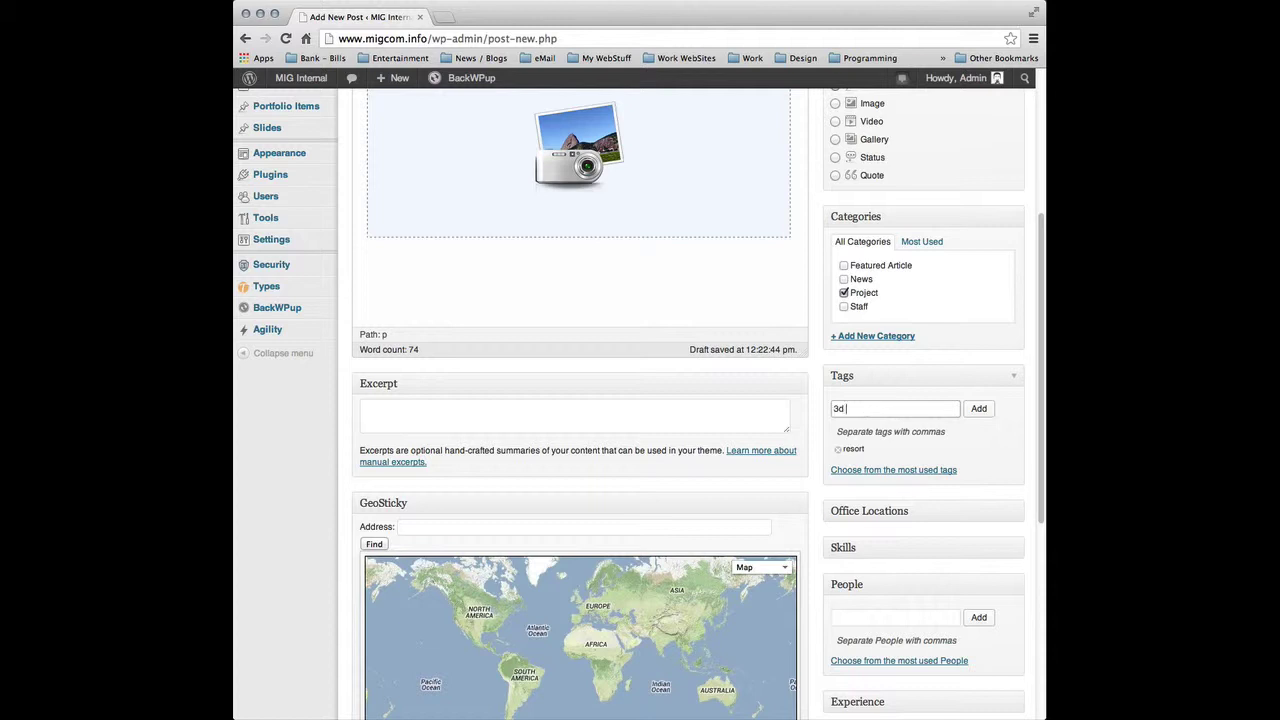
{"action": "type", "text": "3d v"}
{"action": "left_click", "coordinate": [865, 425]}
{"action": "left_click", "coordinate": [978, 409]}
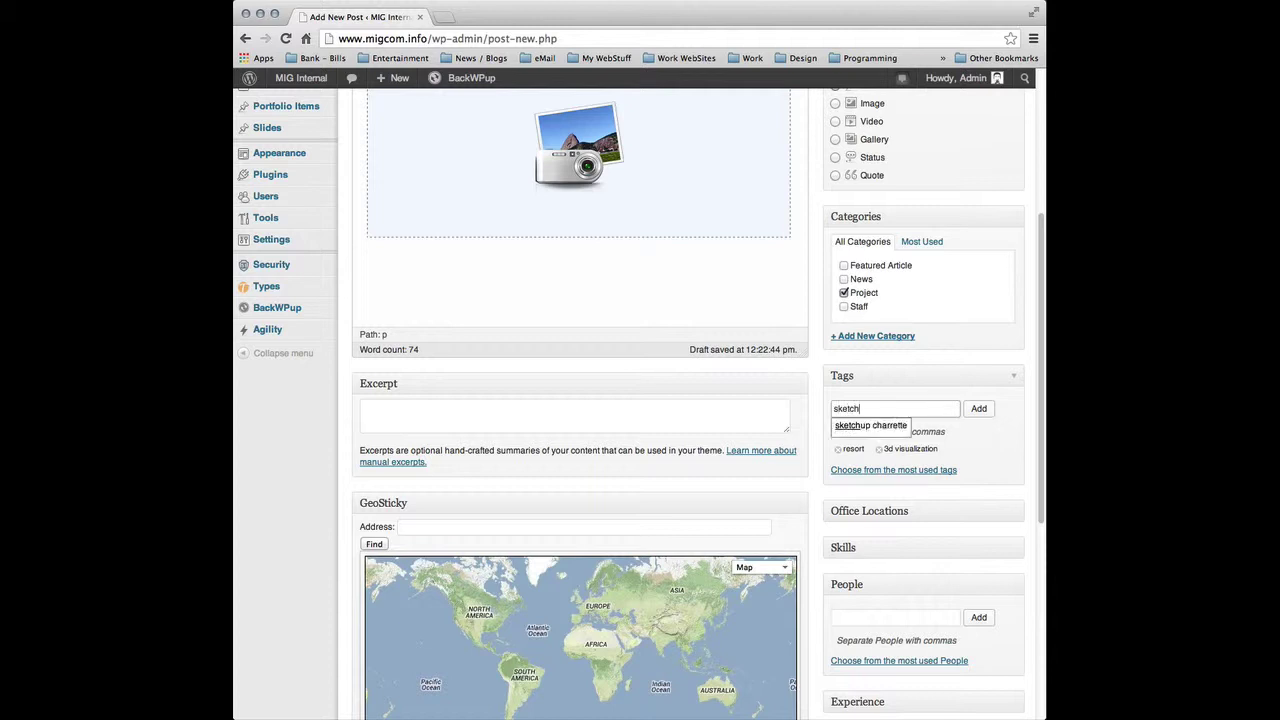
{"action": "left_click", "coordinate": [850, 430]}
{"action": "left_click", "coordinate": [979, 410]}
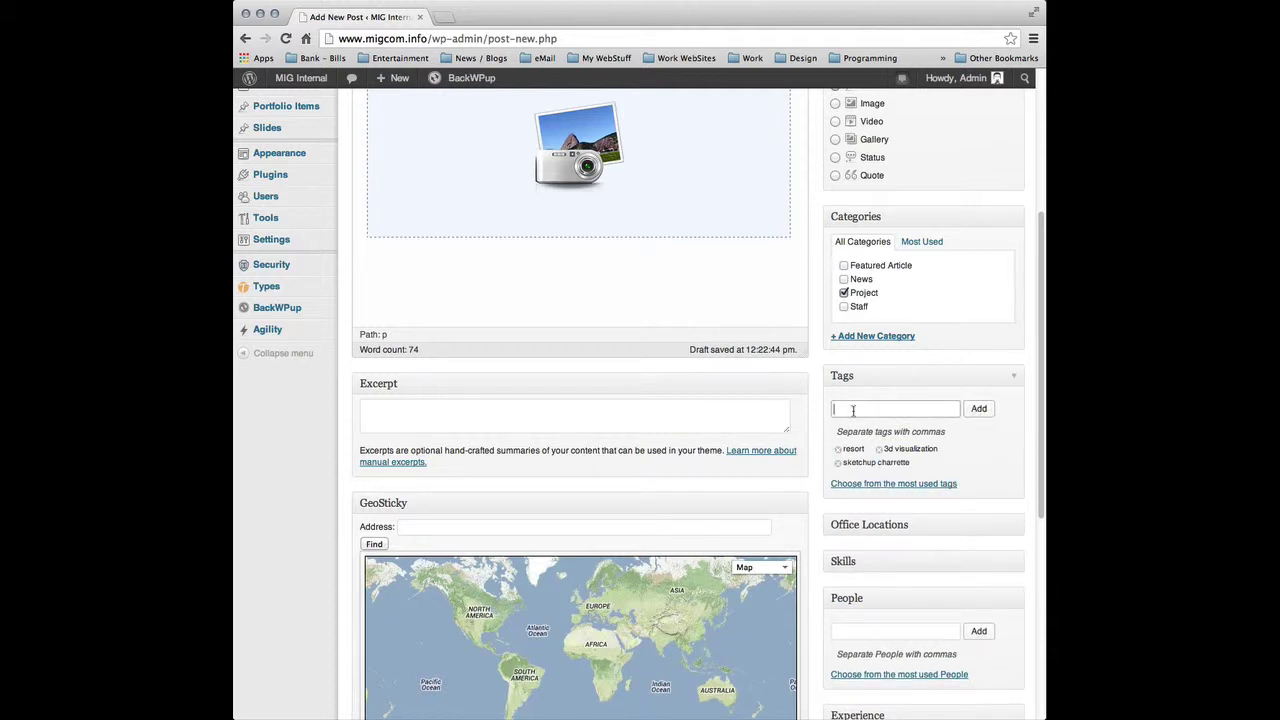
Assign two staff members in the People box using autocomplete suggestions, adding both at once
{"action": "scroll", "coordinate": [824, 419], "scroll_direction": "down", "scroll_amount": 2}
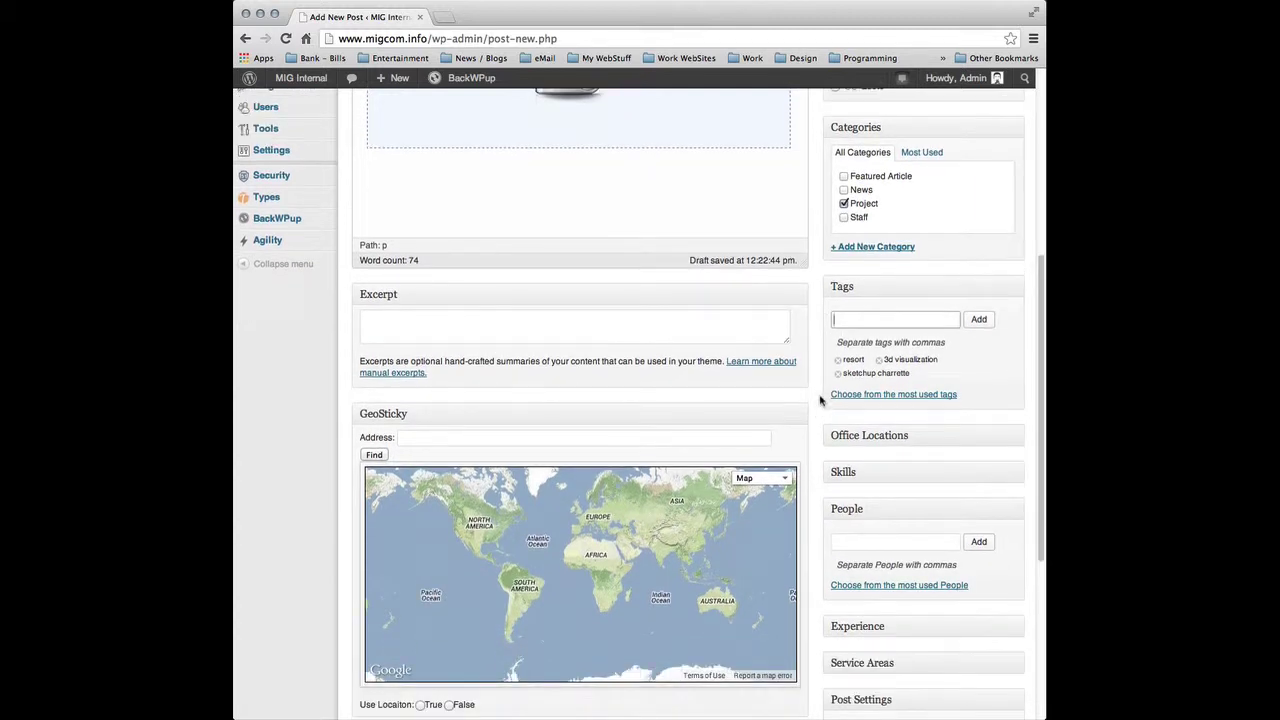
{"action": "scroll", "coordinate": [824, 374], "scroll_direction": "down", "scroll_amount": 1}
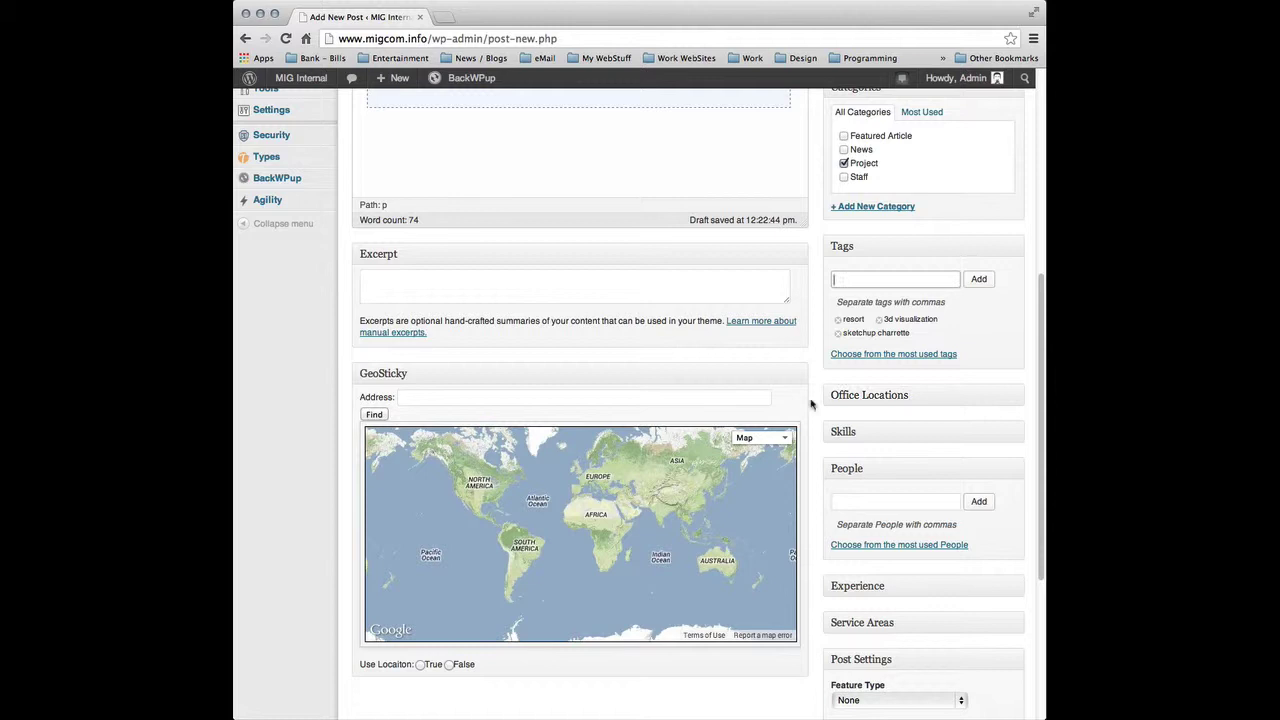
{"action": "scroll", "coordinate": [830, 400], "scroll_direction": "down", "scroll_amount": 2}
{"action": "scroll", "coordinate": [806, 415], "scroll_direction": "down", "scroll_amount": 1}
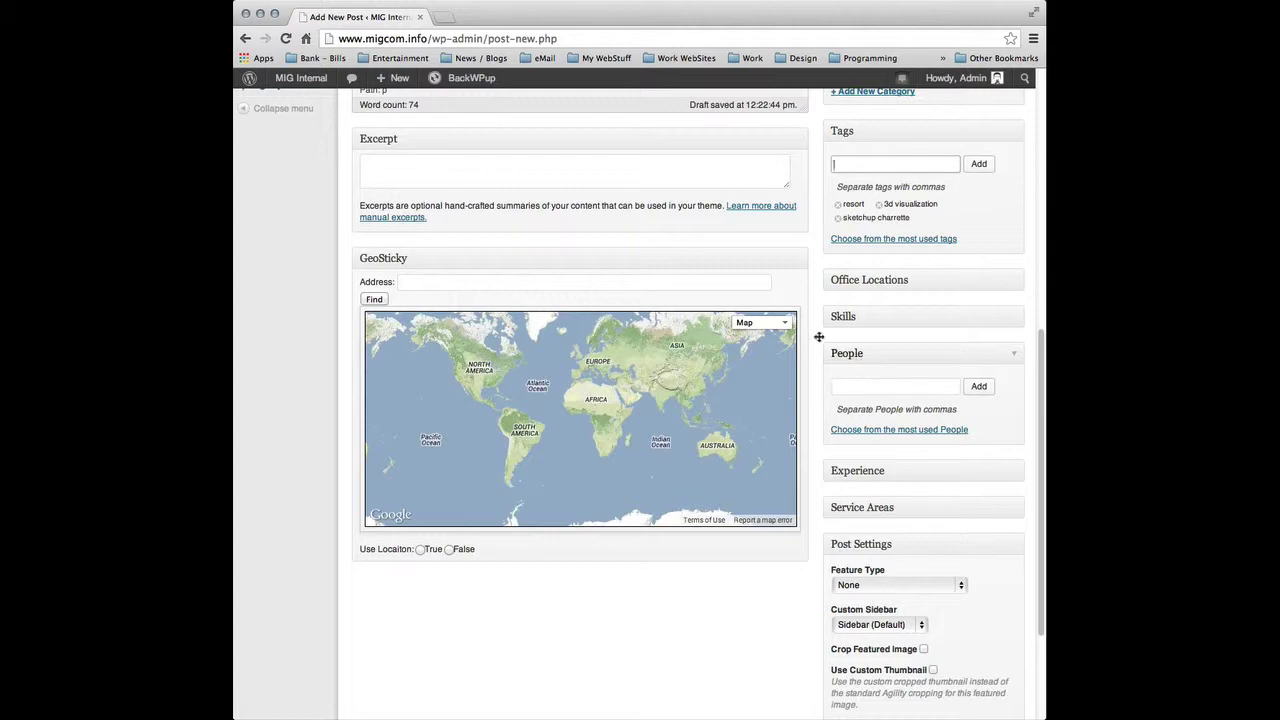
{"action": "scroll", "coordinate": [680, 125], "scroll_direction": "up", "scroll_amount": 5}
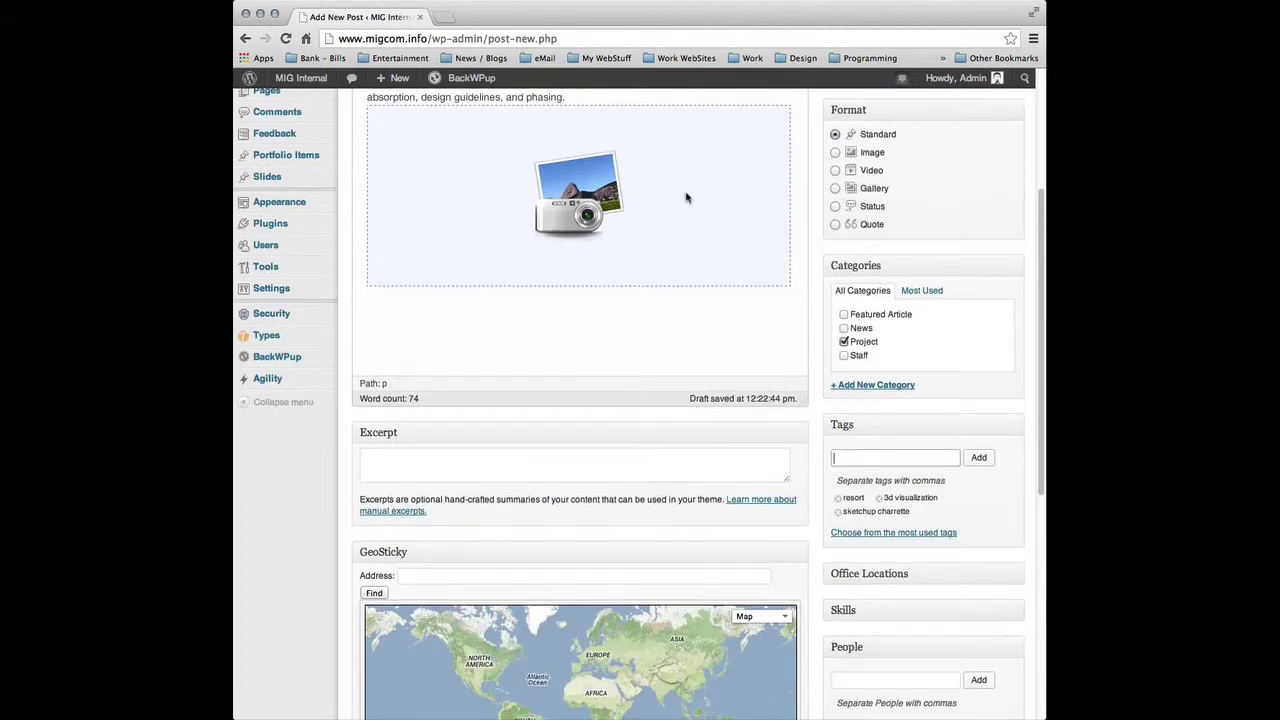
{"action": "scroll", "coordinate": [690, 200], "scroll_direction": "down", "scroll_amount": 3}
{"action": "scroll", "coordinate": [822, 390], "scroll_direction": "down", "scroll_amount": 2}
{"action": "left_click", "coordinate": [860, 448]}
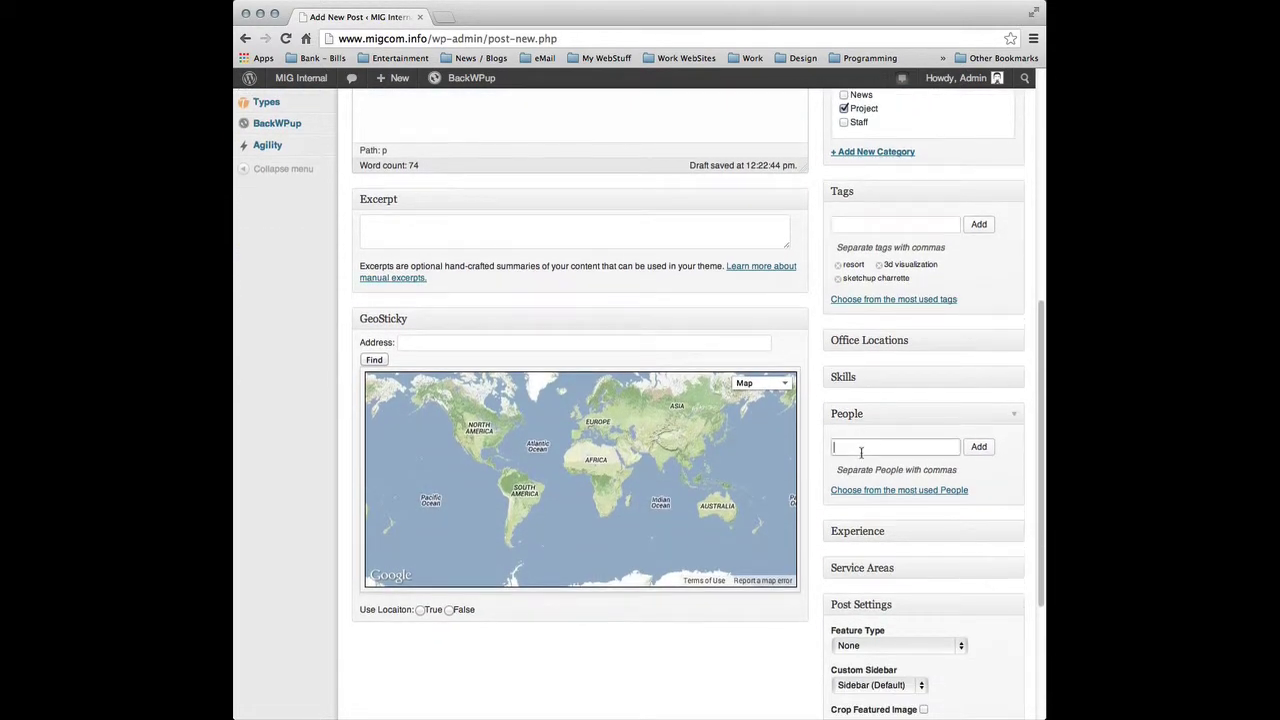
{"action": "type", "text": "chase"}
{"action": "left_click", "coordinate": [886, 462]}
{"action": "type", "text": "jeff"}
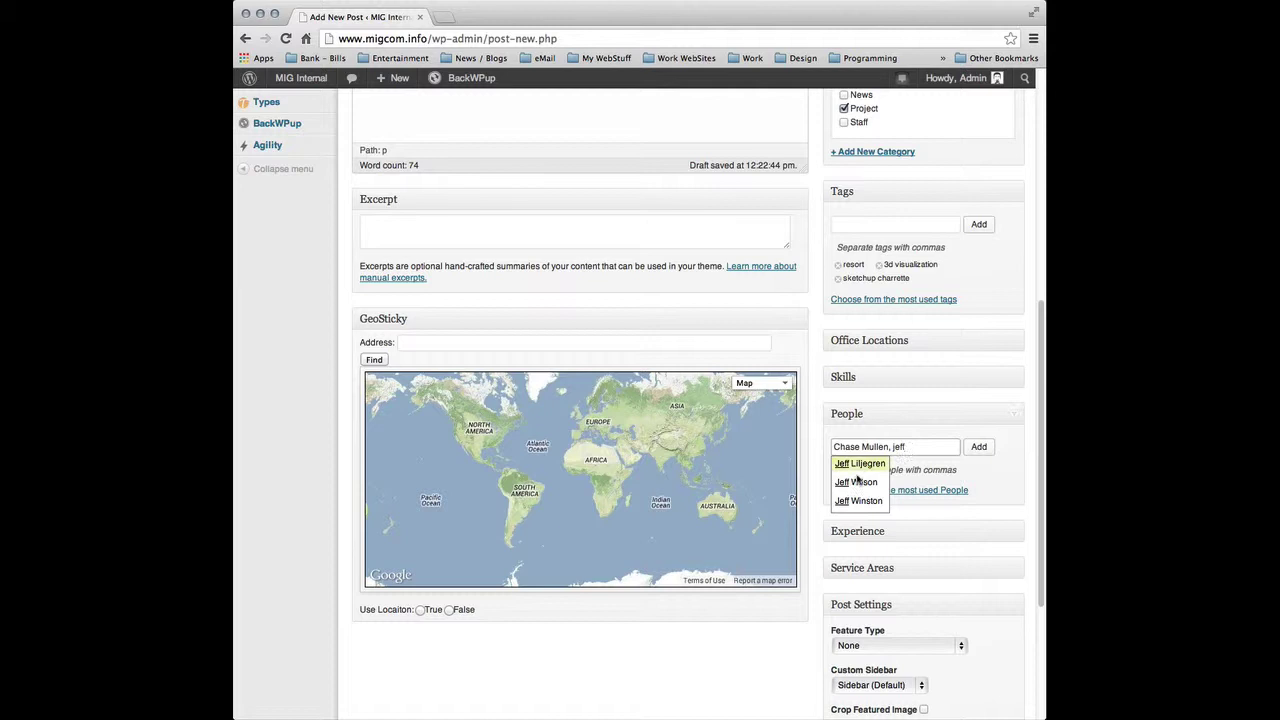
{"action": "left_click", "coordinate": [878, 501]}
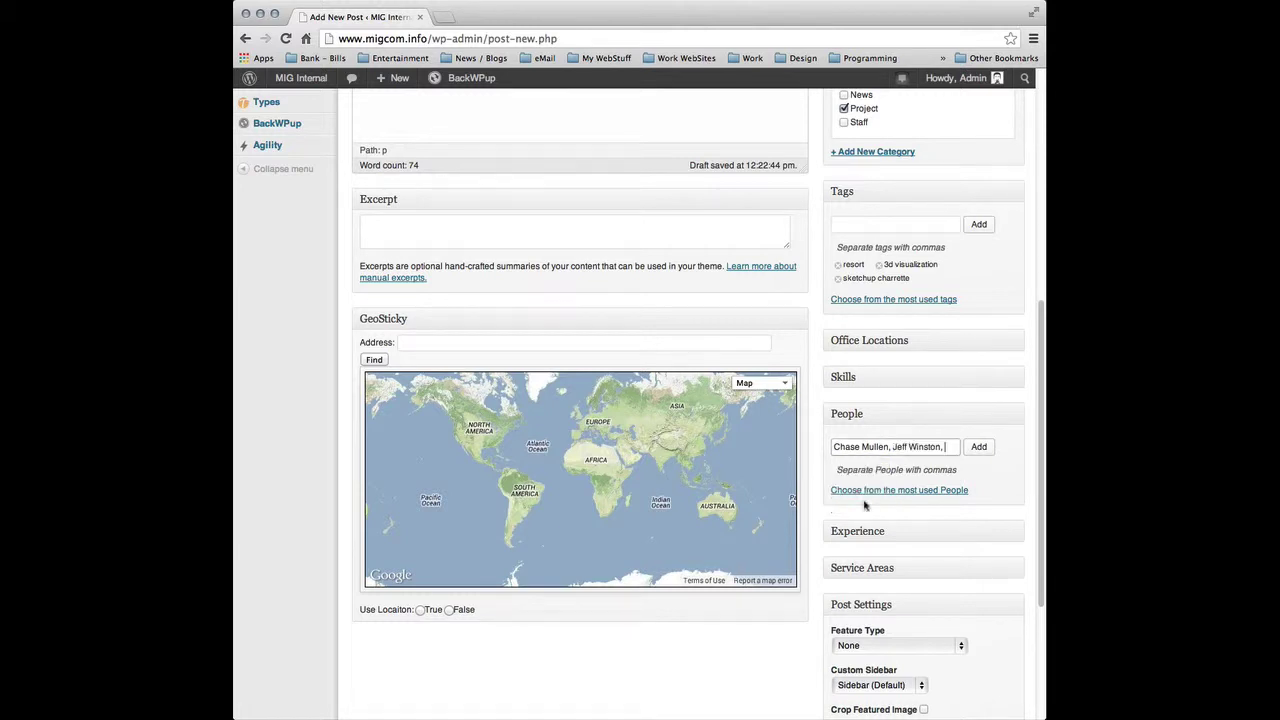
{"action": "left_click", "coordinate": [979, 447]}
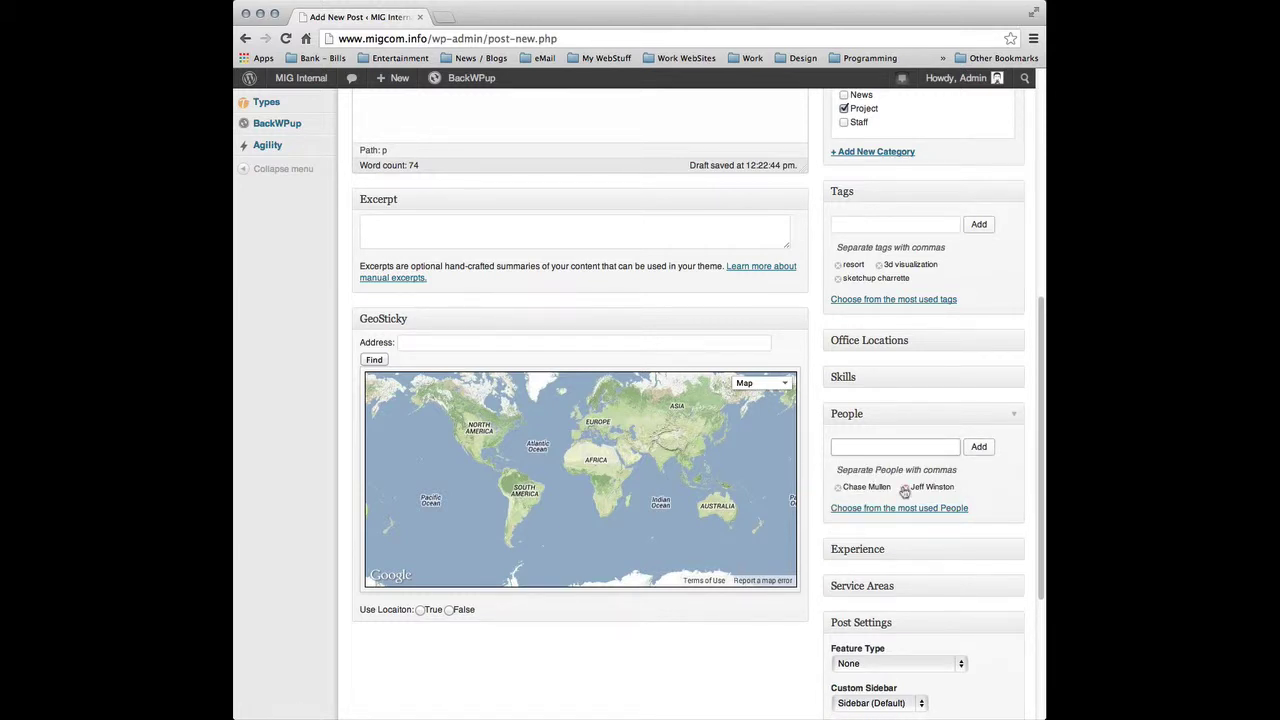
Set West-Vail6.jpg, the aerial rendering, as the post's featured image
{"action": "scroll", "coordinate": [808, 420], "scroll_direction": "down", "scroll_amount": 3}
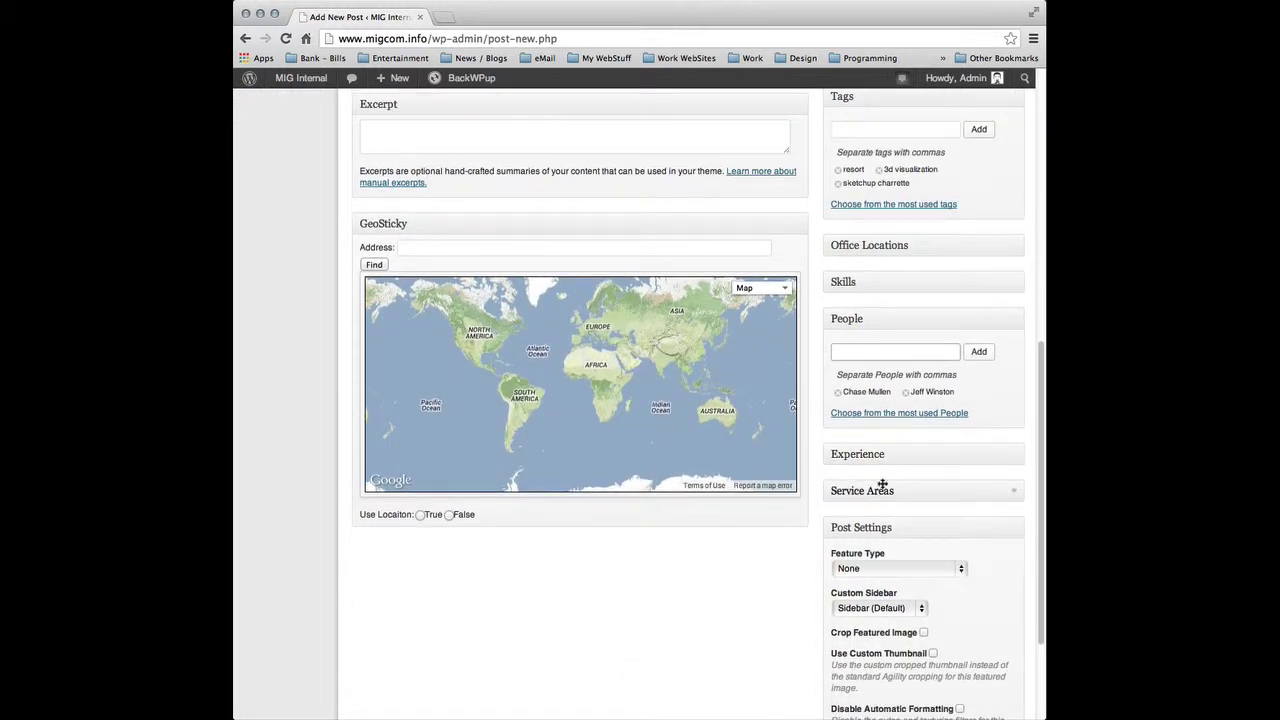
{"action": "scroll", "coordinate": [897, 486], "scroll_direction": "down", "scroll_amount": 3}
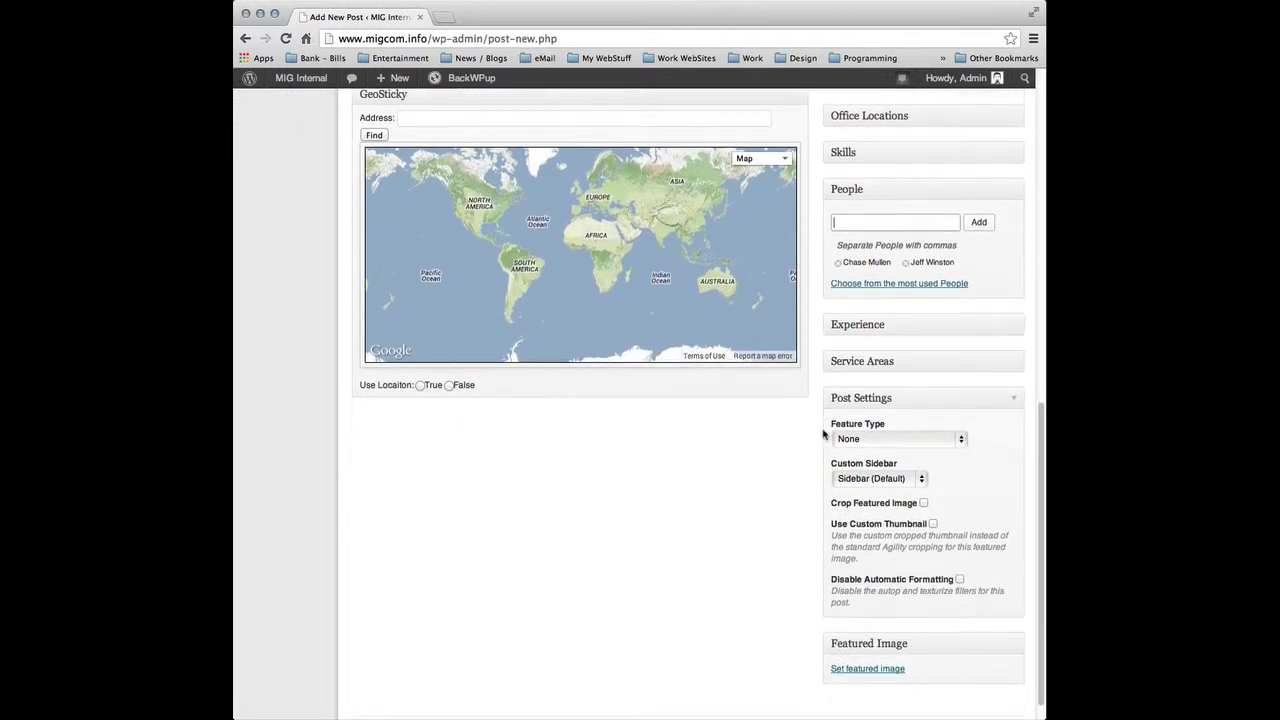
{"action": "scroll", "coordinate": [824, 434], "scroll_direction": "down", "scroll_amount": 1}
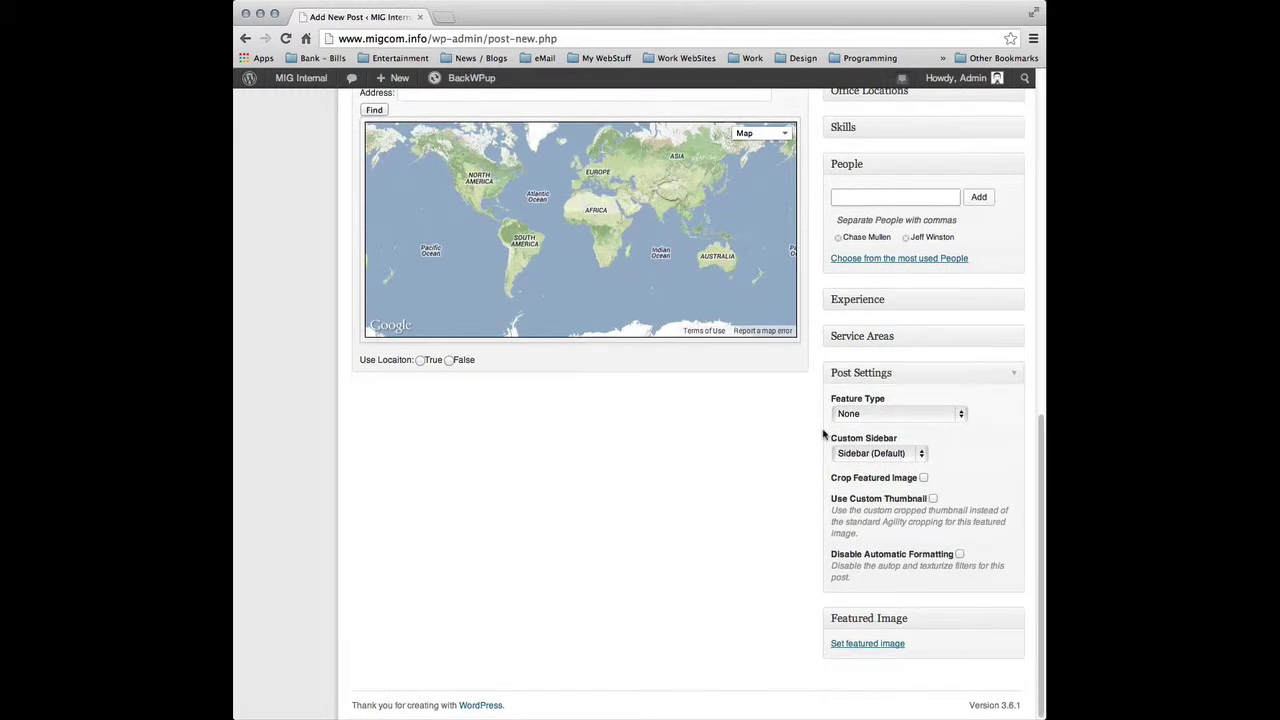
{"action": "left_click", "coordinate": [862, 643]}
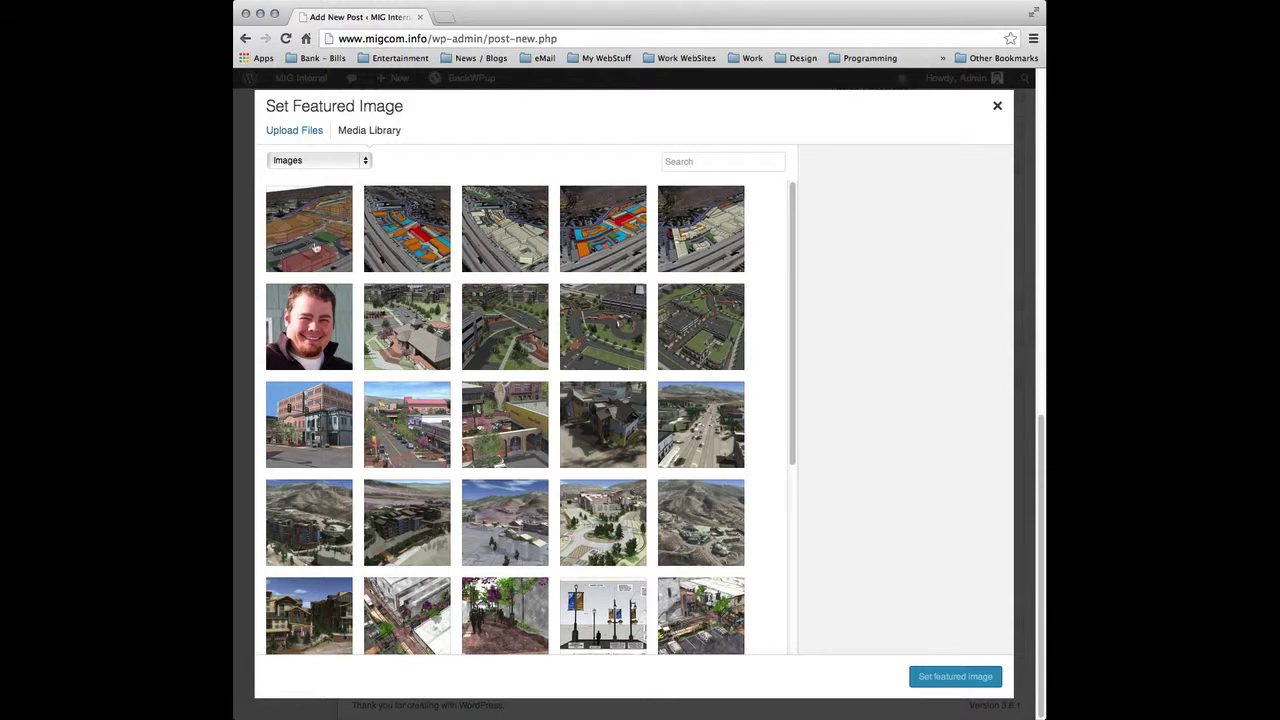
{"action": "left_click", "coordinate": [314, 219]}
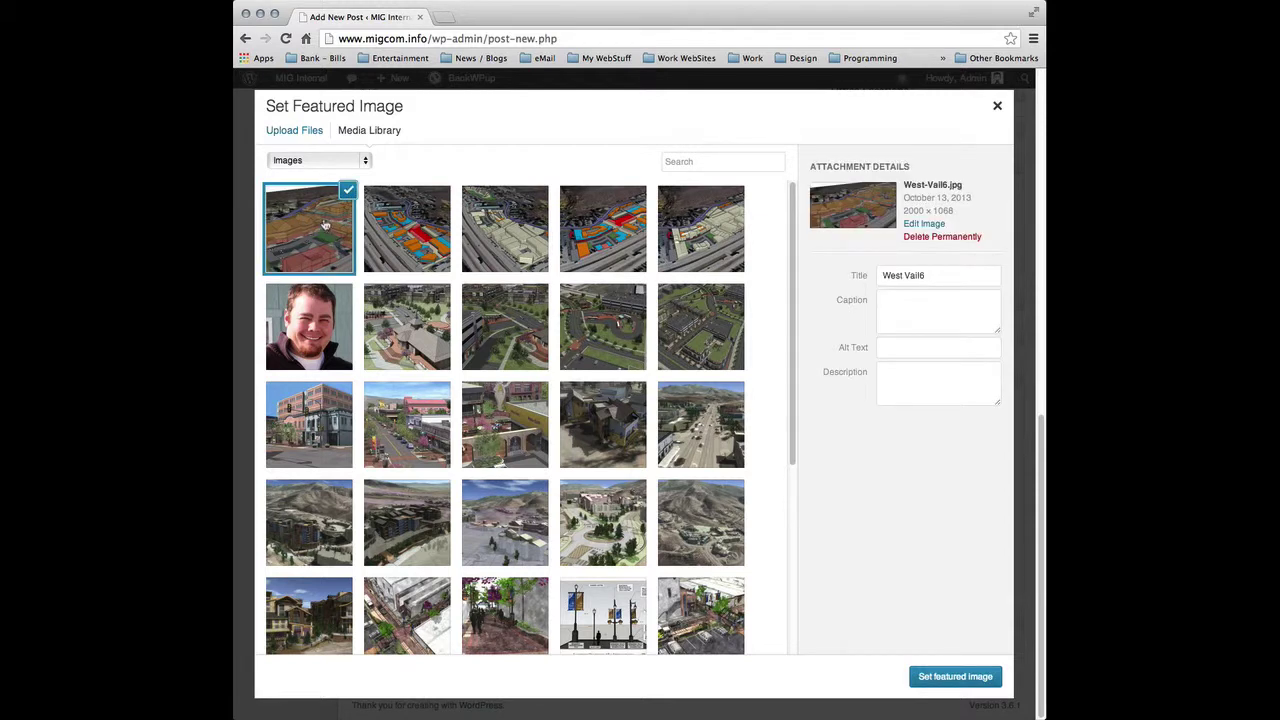
{"action": "left_click", "coordinate": [955, 676]}
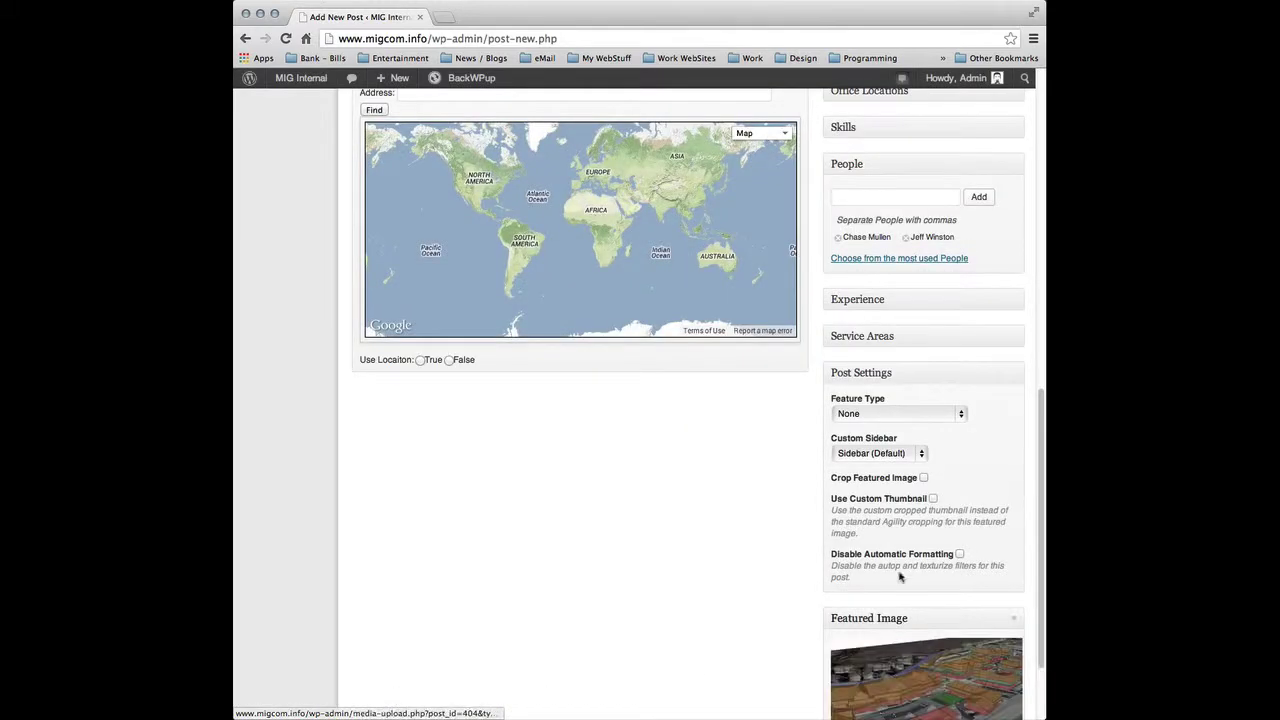
{"action": "scroll", "coordinate": [872, 592], "scroll_direction": "down", "scroll_amount": 3}
Change the Feature Type in Post Settings from None to Featured Image
{"action": "scroll", "coordinate": [816, 520], "scroll_direction": "up", "scroll_amount": 3}
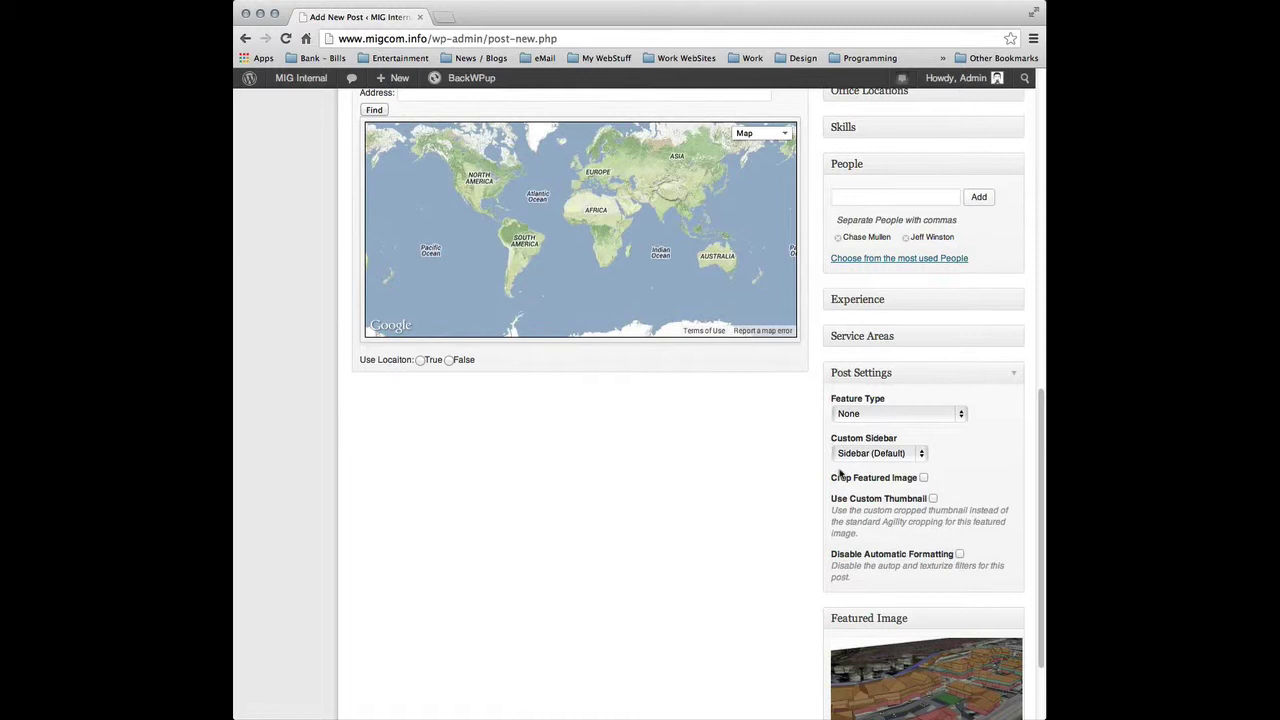
{"action": "scroll", "coordinate": [835, 500], "scroll_direction": "down", "scroll_amount": 2}
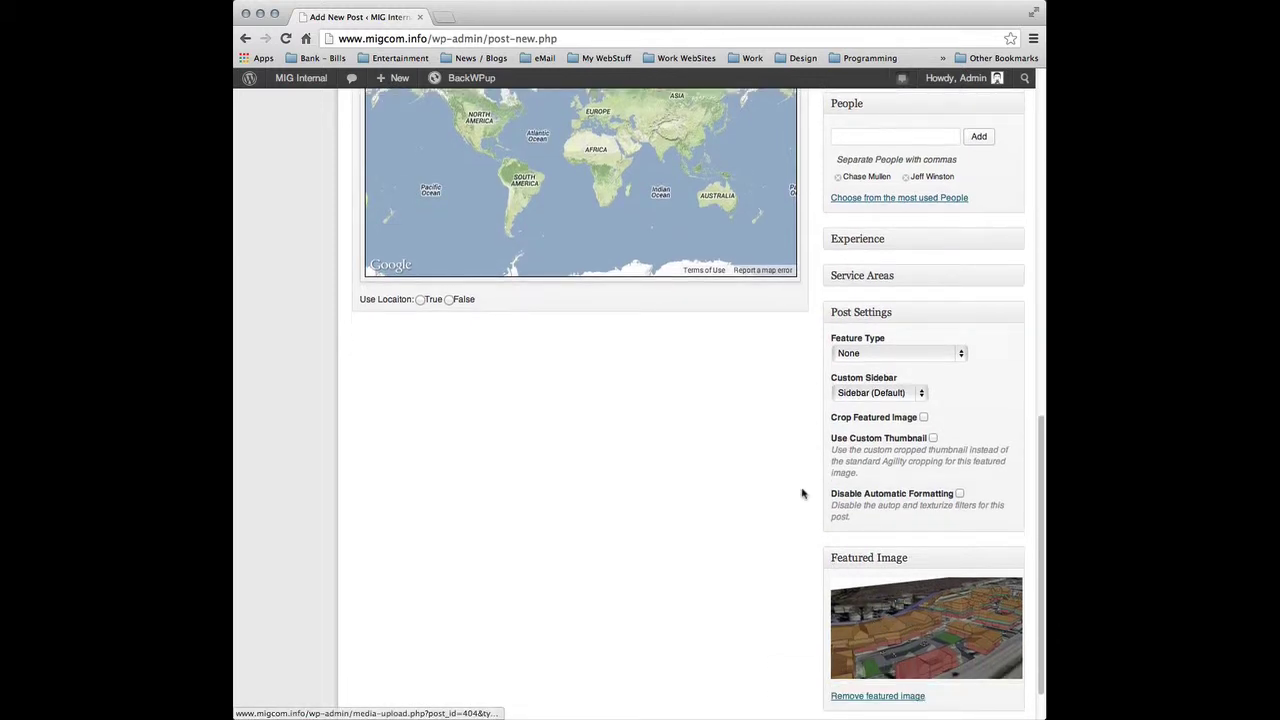
{"action": "scroll", "coordinate": [815, 480], "scroll_direction": "up", "scroll_amount": 2}
{"action": "left_click", "coordinate": [877, 411]}
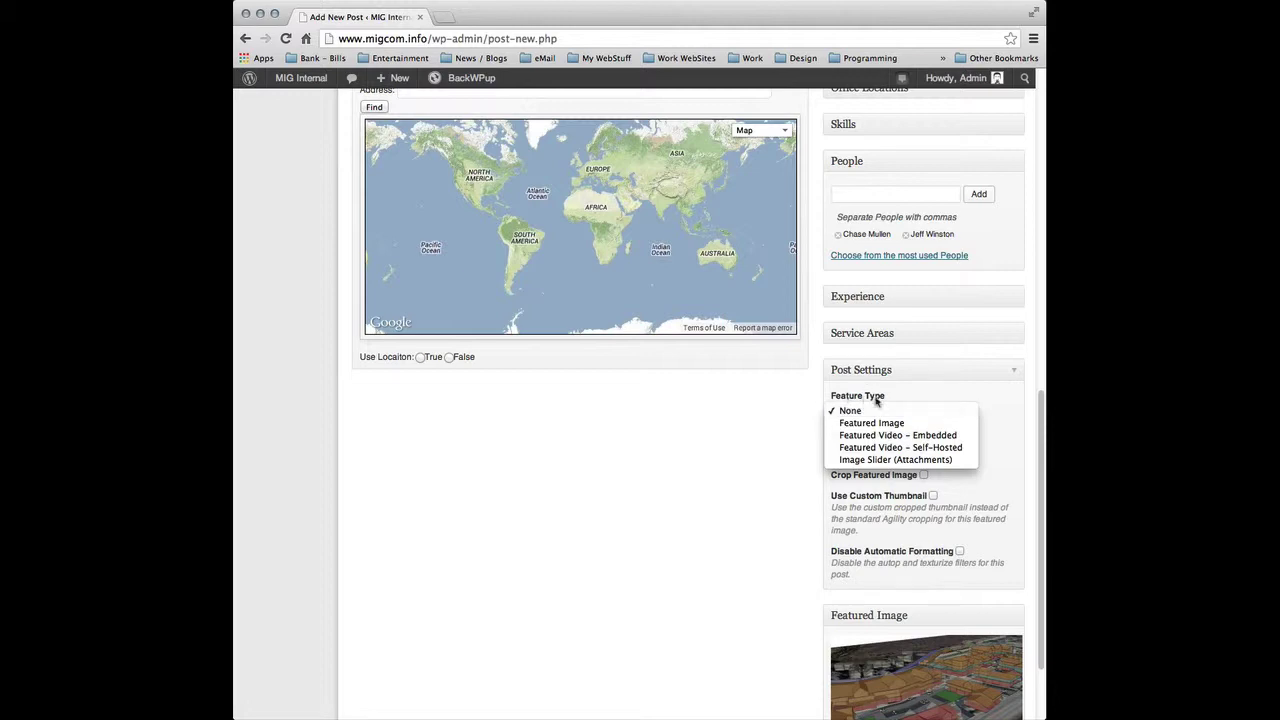
{"action": "left_click", "coordinate": [869, 424]}
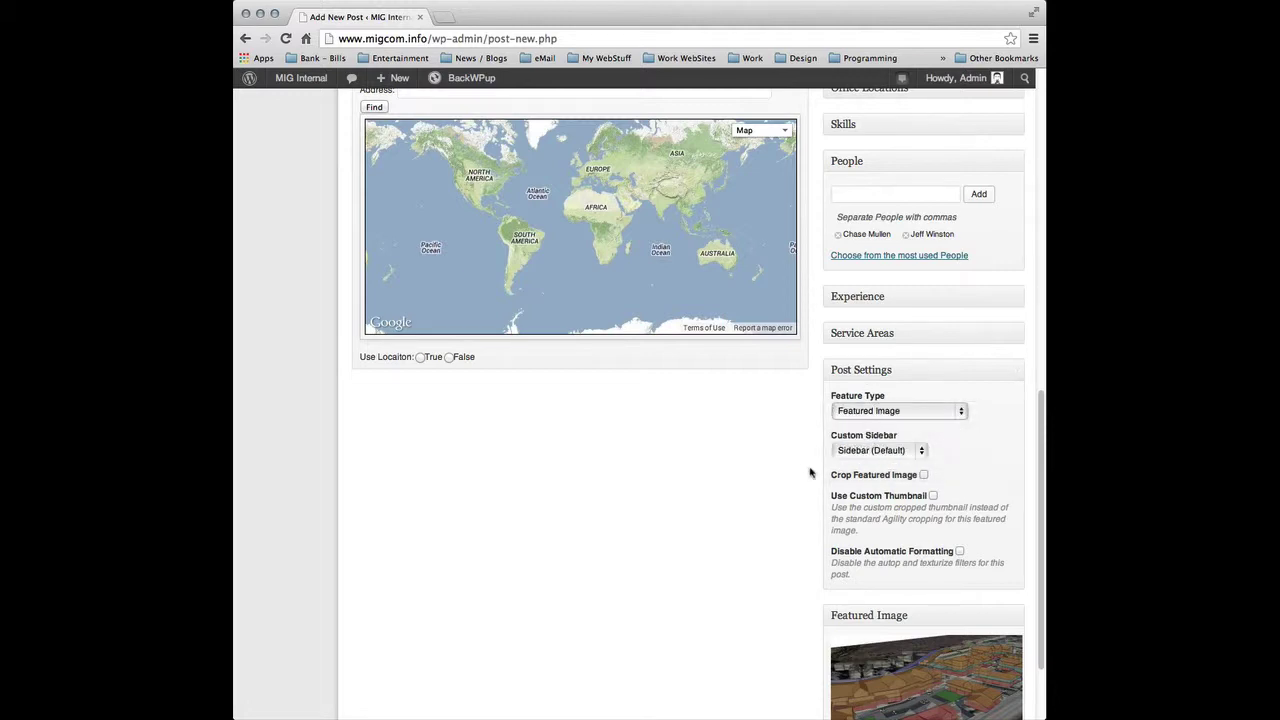
{"action": "scroll", "coordinate": [820, 486], "scroll_direction": "up", "scroll_amount": 2}
{"action": "scroll", "coordinate": [820, 486], "scroll_direction": "up", "scroll_amount": 5}
{"action": "scroll", "coordinate": [822, 490], "scroll_direction": "down", "scroll_amount": 6}
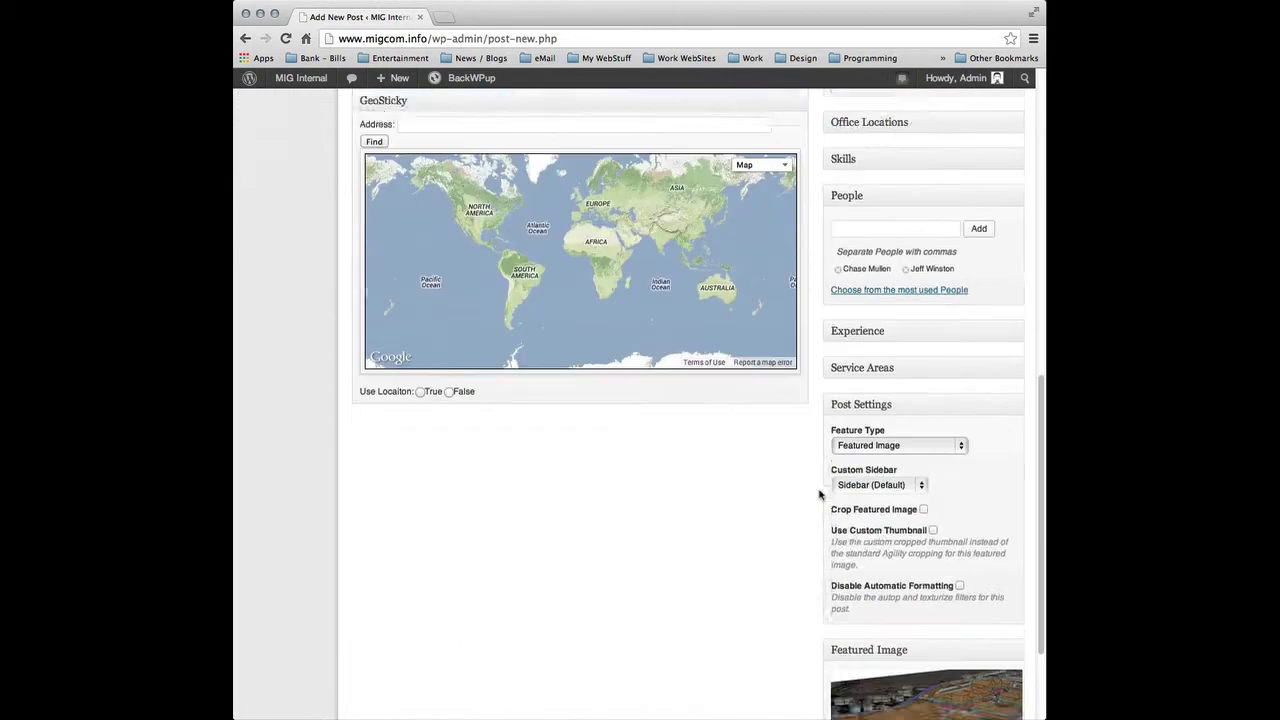
{"action": "scroll", "coordinate": [820, 585], "scroll_direction": "up", "scroll_amount": 6}
{"action": "scroll", "coordinate": [820, 585], "scroll_direction": "up", "scroll_amount": 8}
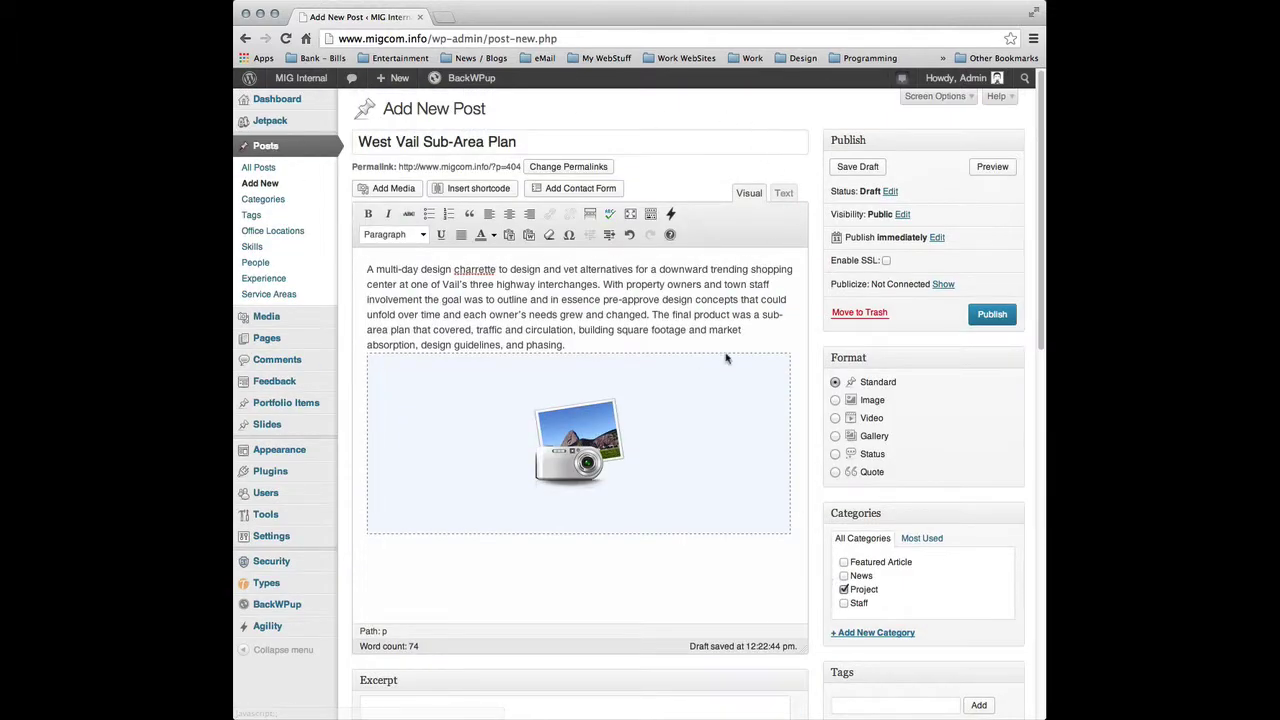
{"action": "scroll", "coordinate": [822, 345], "scroll_direction": "down", "scroll_amount": 3}
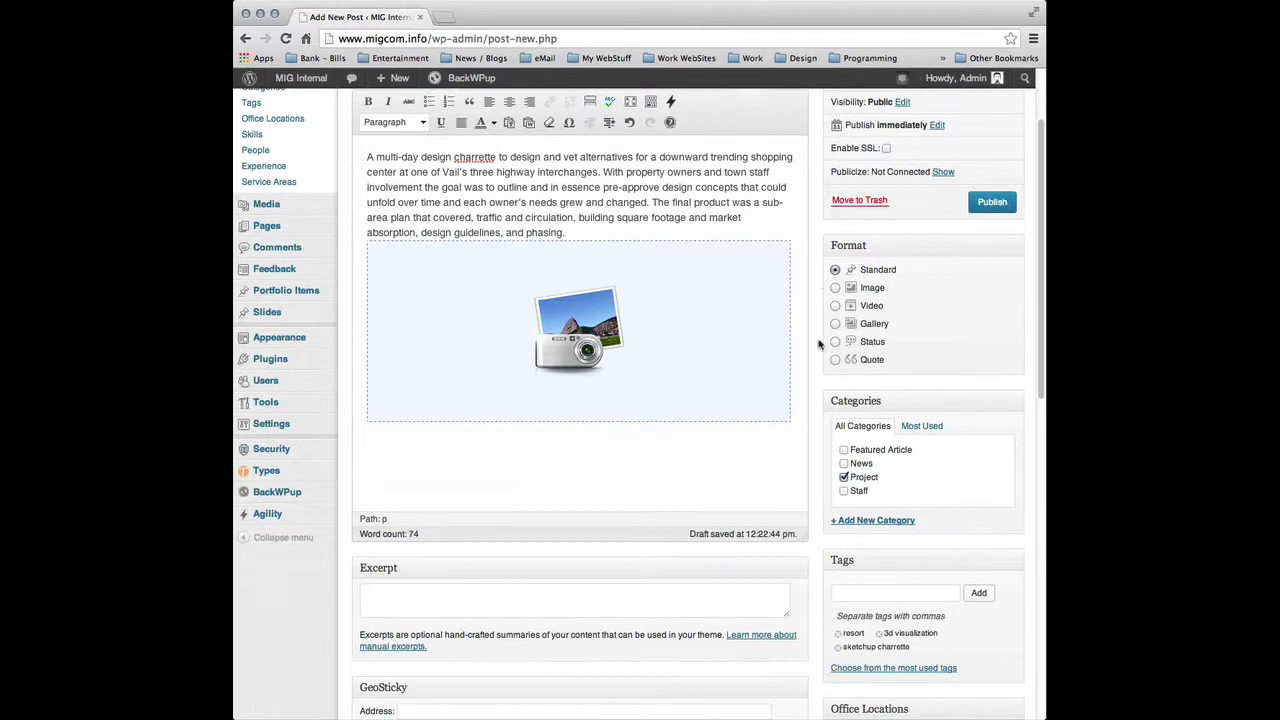
{"action": "scroll", "coordinate": [818, 344], "scroll_direction": "down", "scroll_amount": 8}
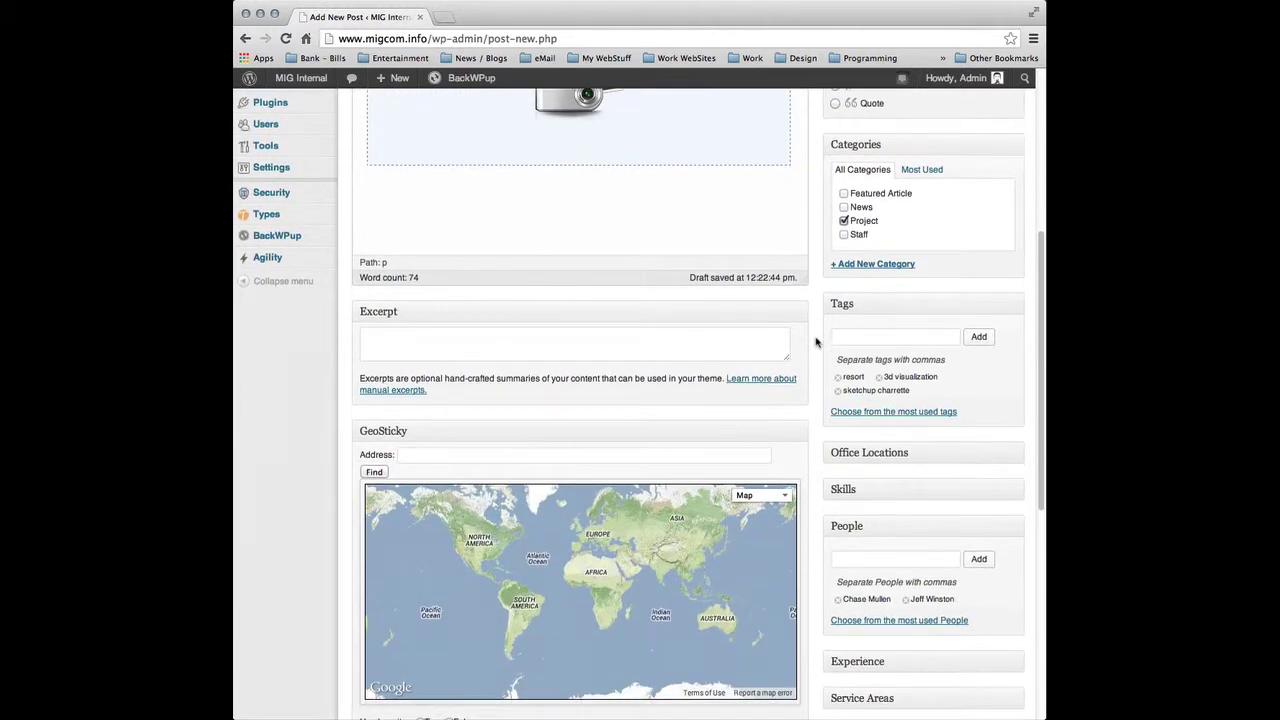
Pan and zoom the GeoSticky map to the United States and enter 'vail, co' as the address
{"action": "scroll", "coordinate": [815, 350], "scroll_direction": "down", "scroll_amount": 2}
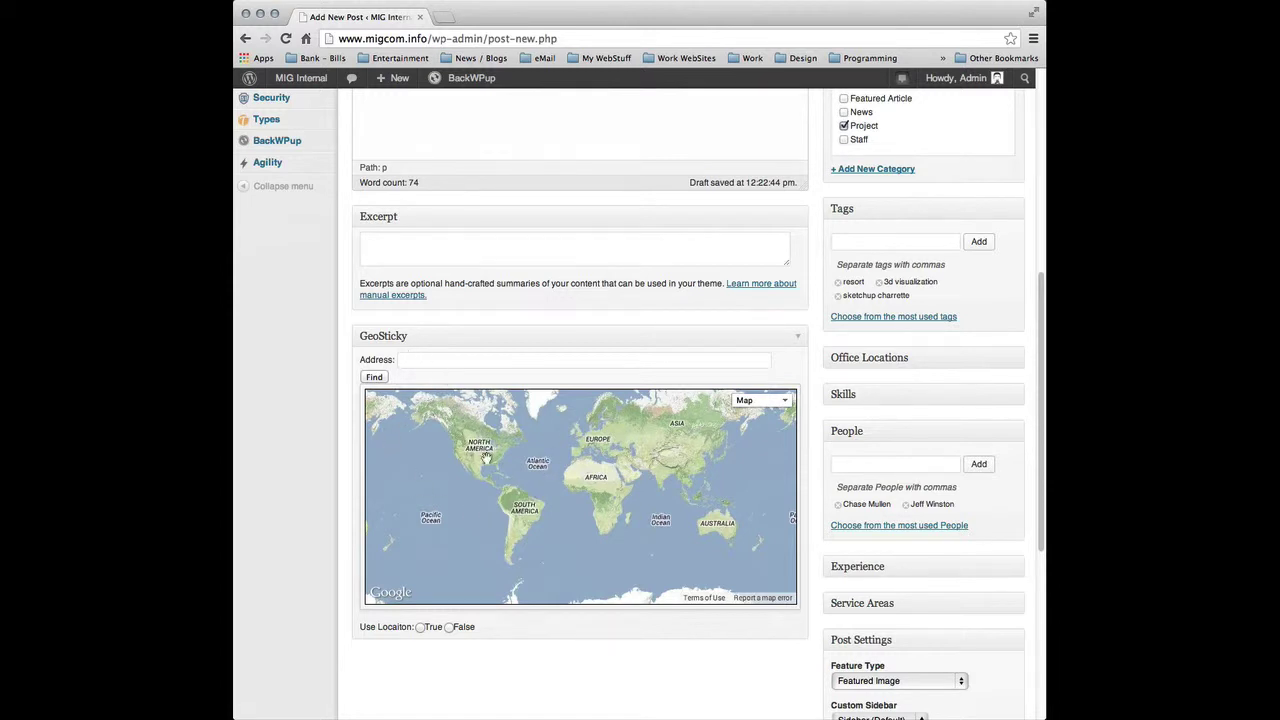
{"action": "left_click_drag", "start_coordinate": [455, 453], "coordinate": [498, 470]}
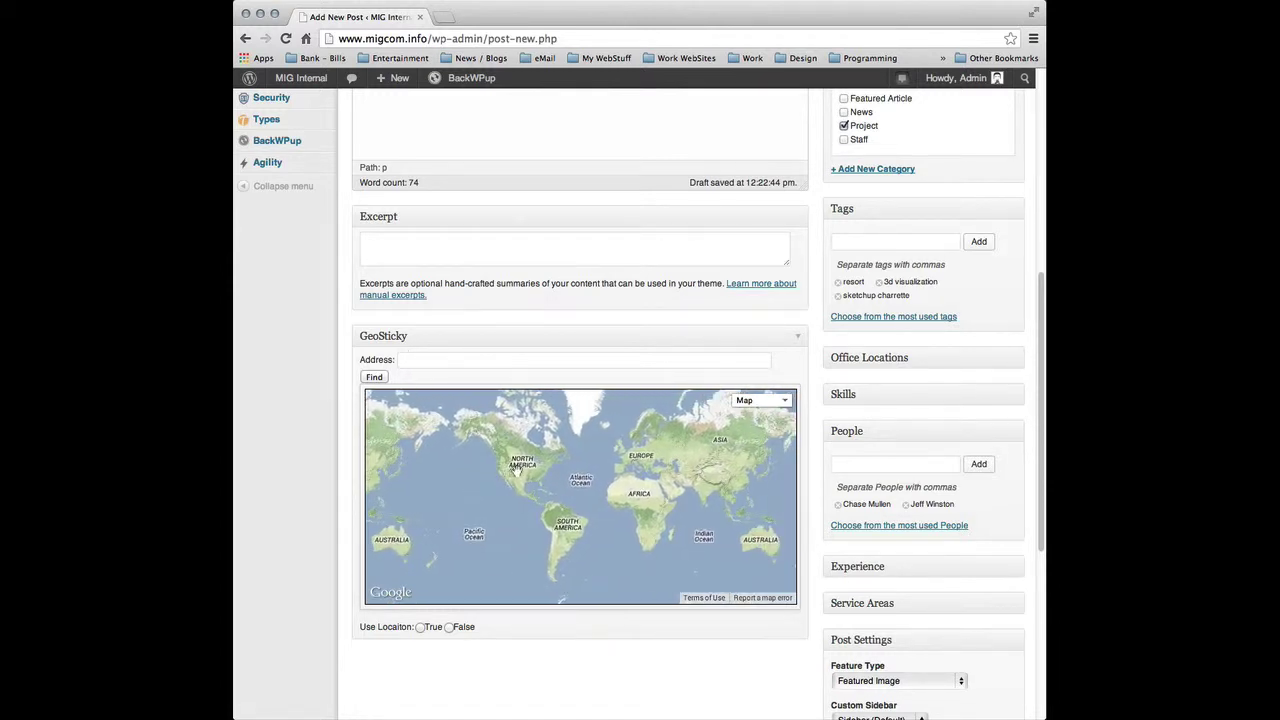
{"action": "scroll", "coordinate": [515, 468], "scroll_direction": "up", "scroll_amount": 3}
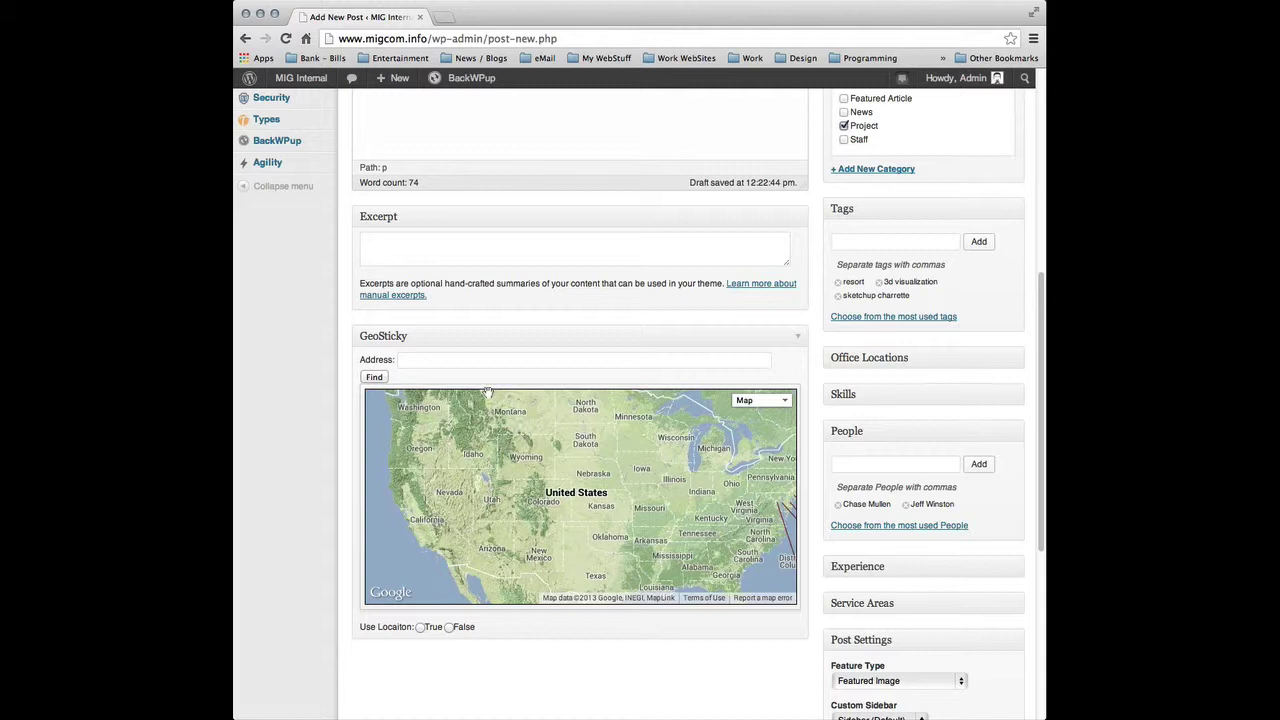
{"action": "left_click", "coordinate": [479, 358]}
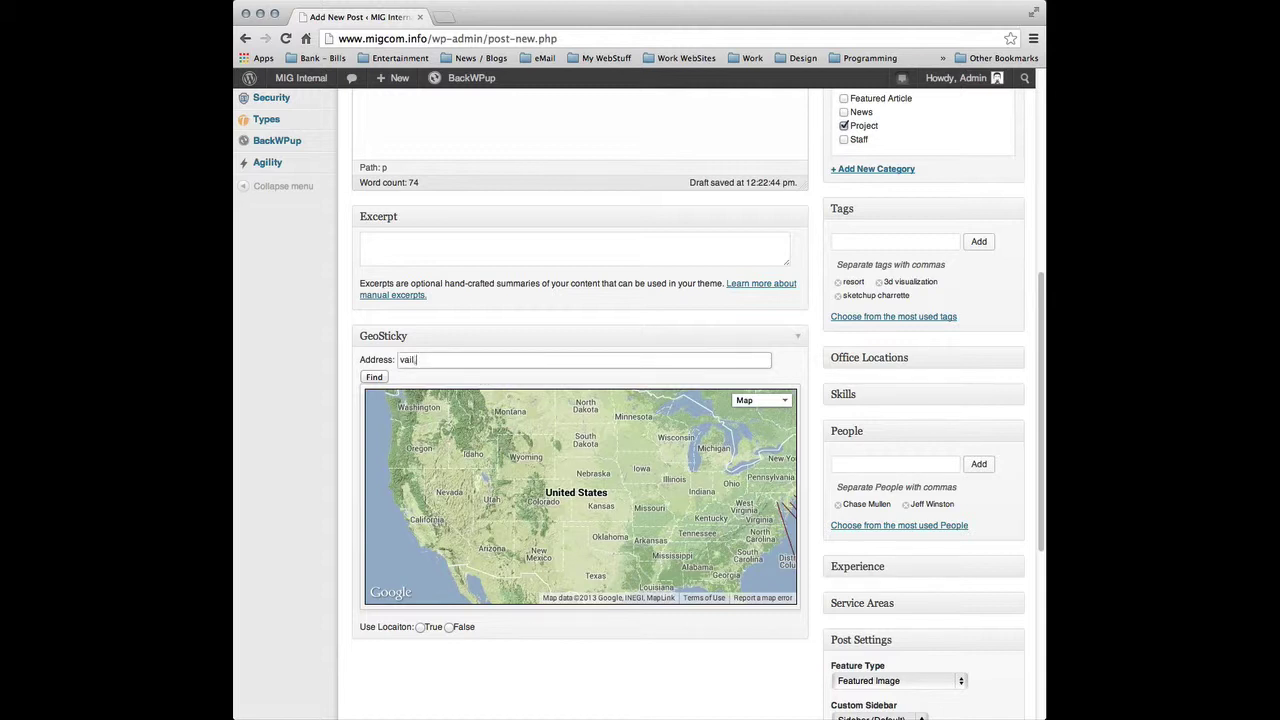
Pin the post's GeoSticky location at Vail and pan the map around it
{"action": "left_click", "coordinate": [378, 377]}
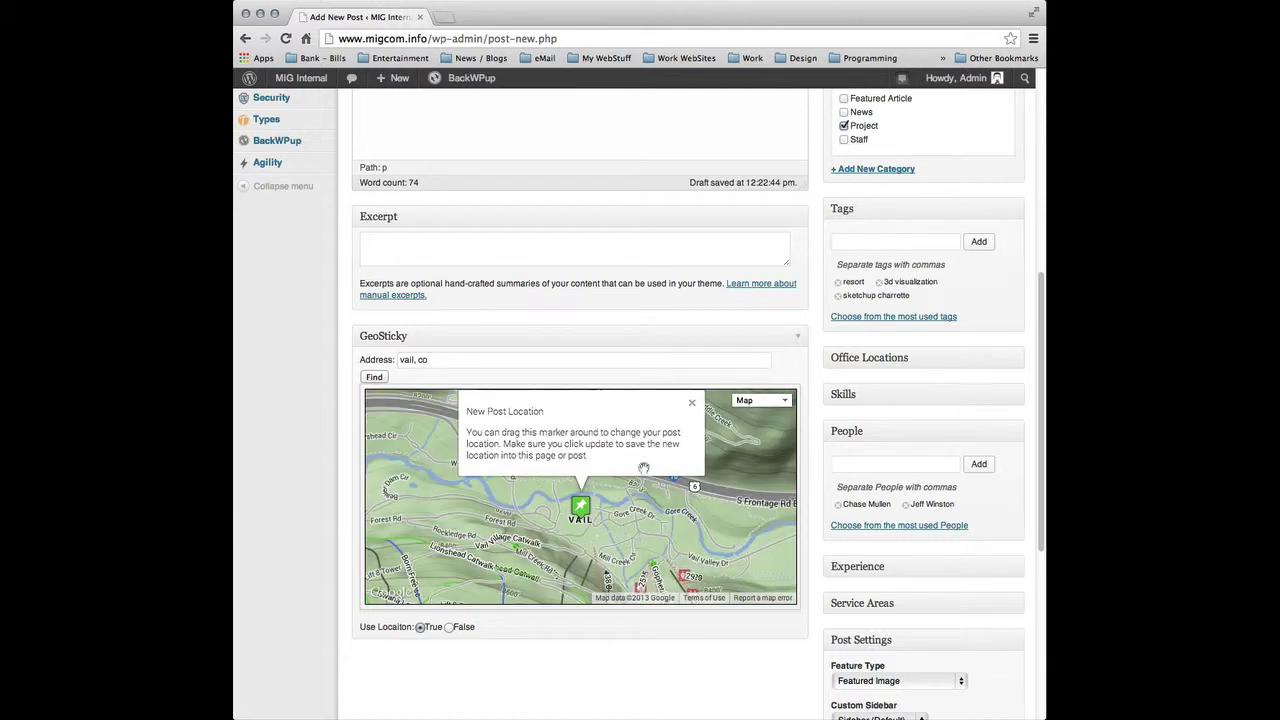
{"action": "scroll", "coordinate": [568, 522], "scroll_direction": "down", "scroll_amount": 1}
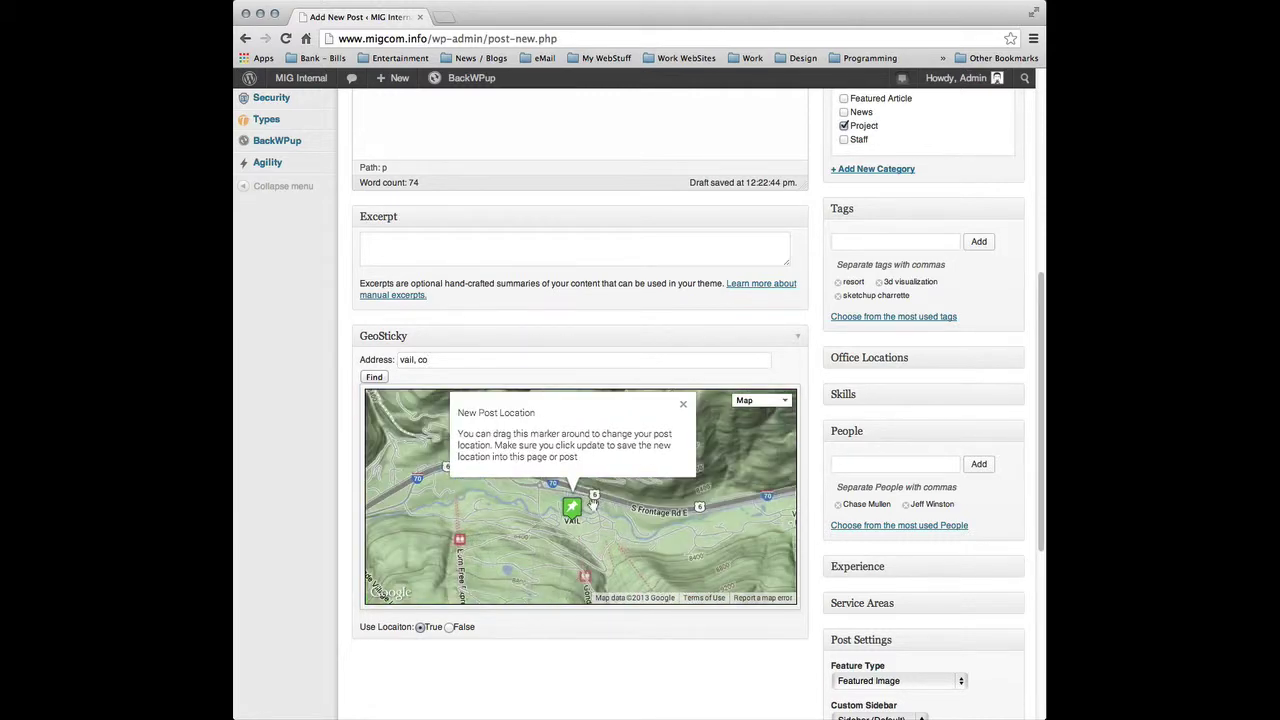
{"action": "left_click", "coordinate": [684, 401]}
{"action": "left_click_drag", "start_coordinate": [545, 497], "coordinate": [661, 466]}
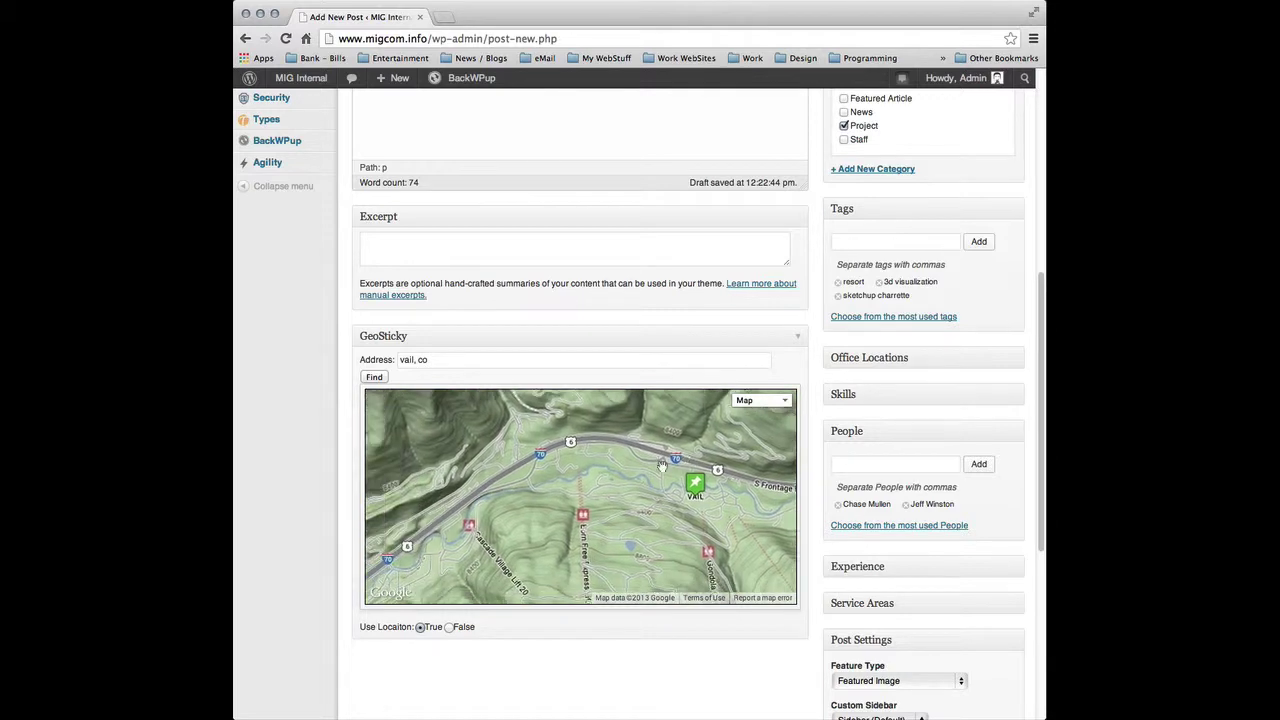
{"action": "mouse_move", "coordinate": [582, 495]}
{"action": "left_mouse_down"}
{"action": "mouse_move", "coordinate": [752, 422]}
{"action": "mouse_move", "coordinate": [689, 452]}
{"action": "left_mouse_up"}
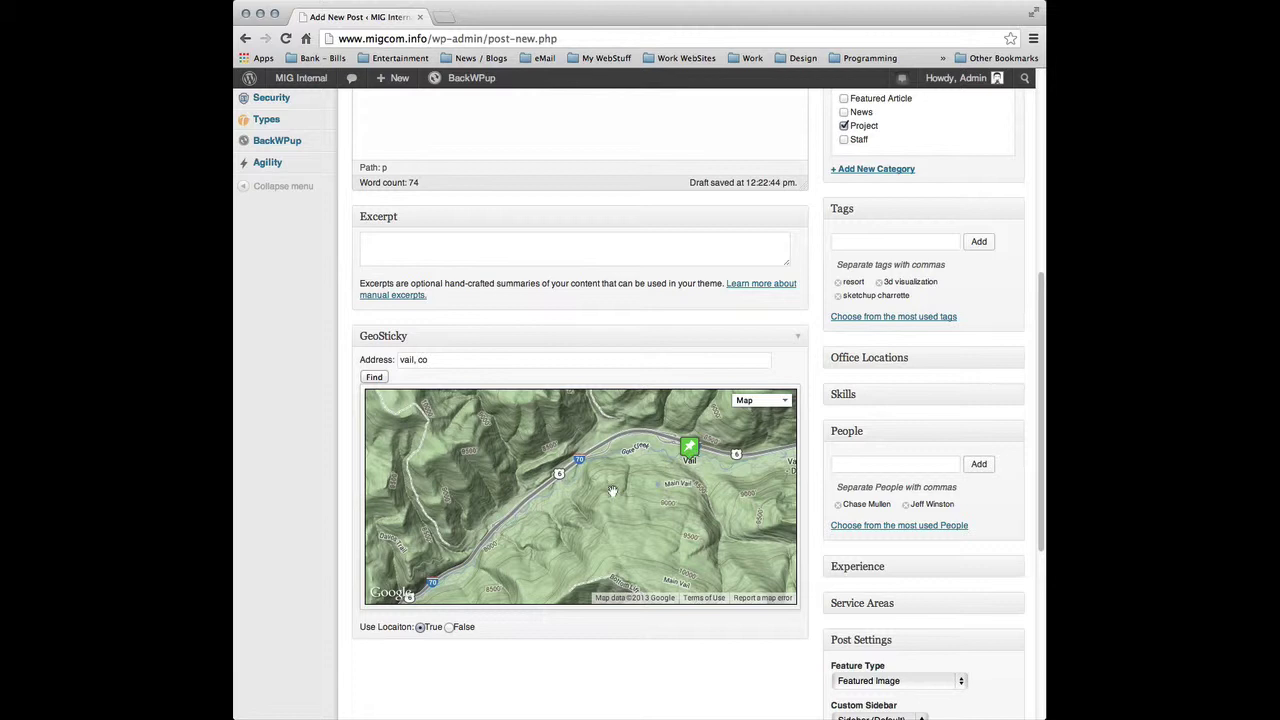
Reposition the location marker until it sits near Vail, recentring the map on it
{"action": "left_click", "coordinate": [509, 521]}
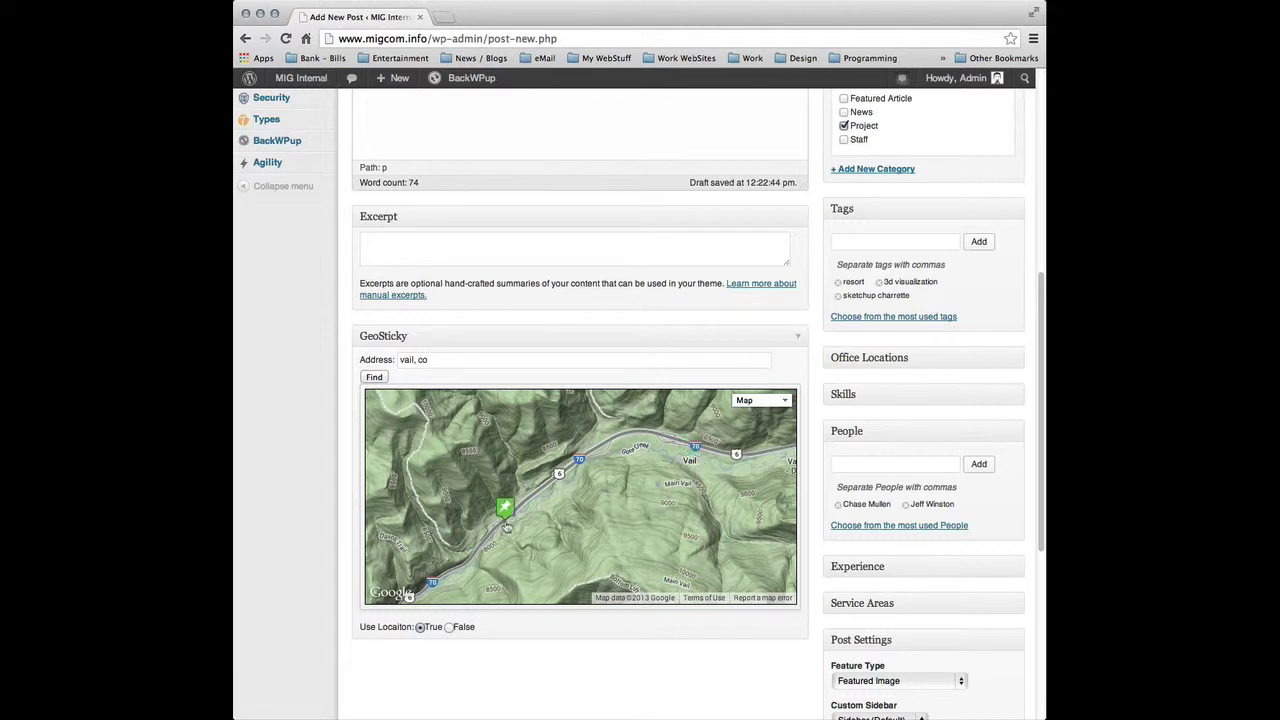
{"action": "left_click", "coordinate": [686, 435]}
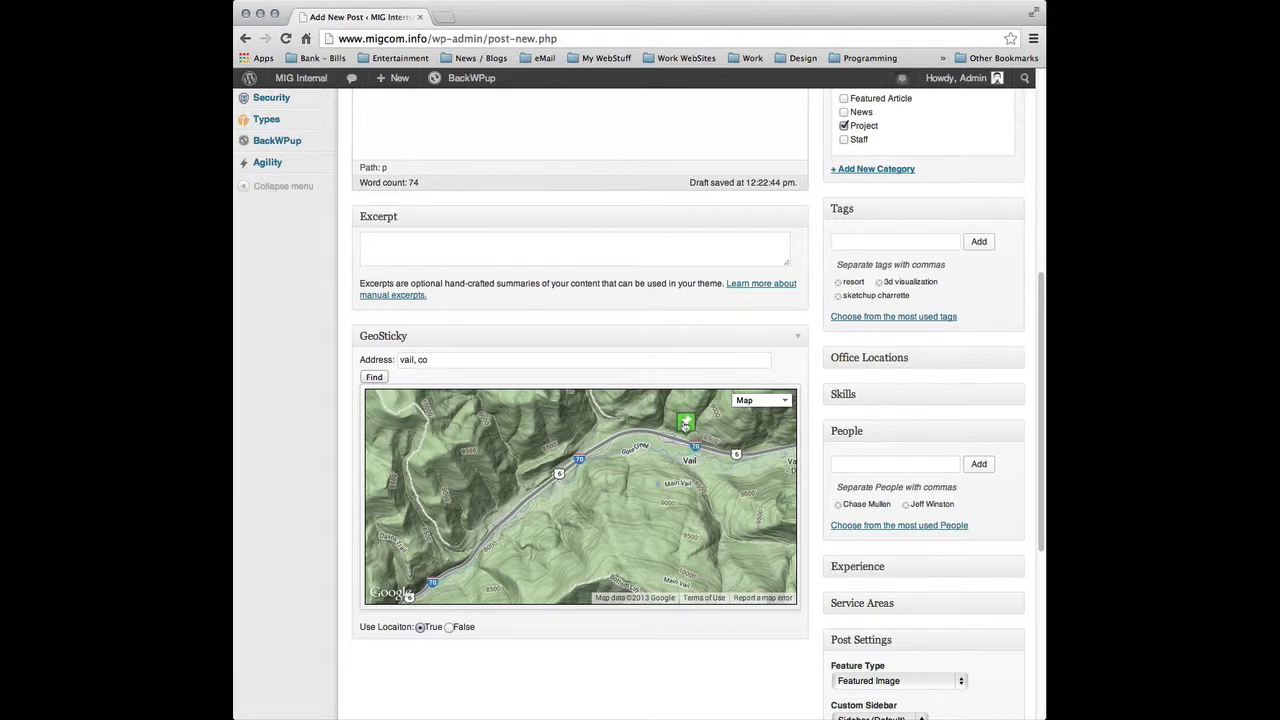
{"action": "left_click", "coordinate": [445, 542]}
{"action": "left_click_drag", "start_coordinate": [445, 542], "coordinate": [627, 425]}
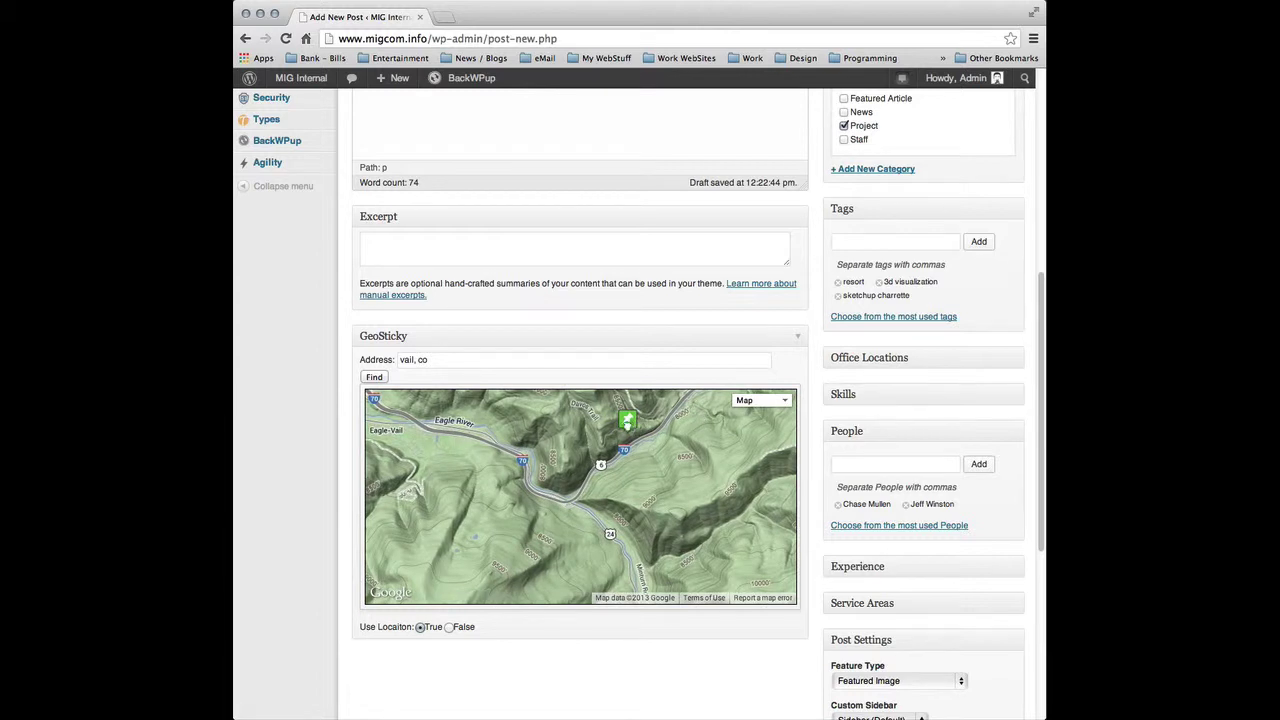
{"action": "left_click", "coordinate": [565, 458]}
{"action": "left_click_drag", "start_coordinate": [695, 452], "coordinate": [533, 508]}
{"action": "left_click", "coordinate": [630, 445]}
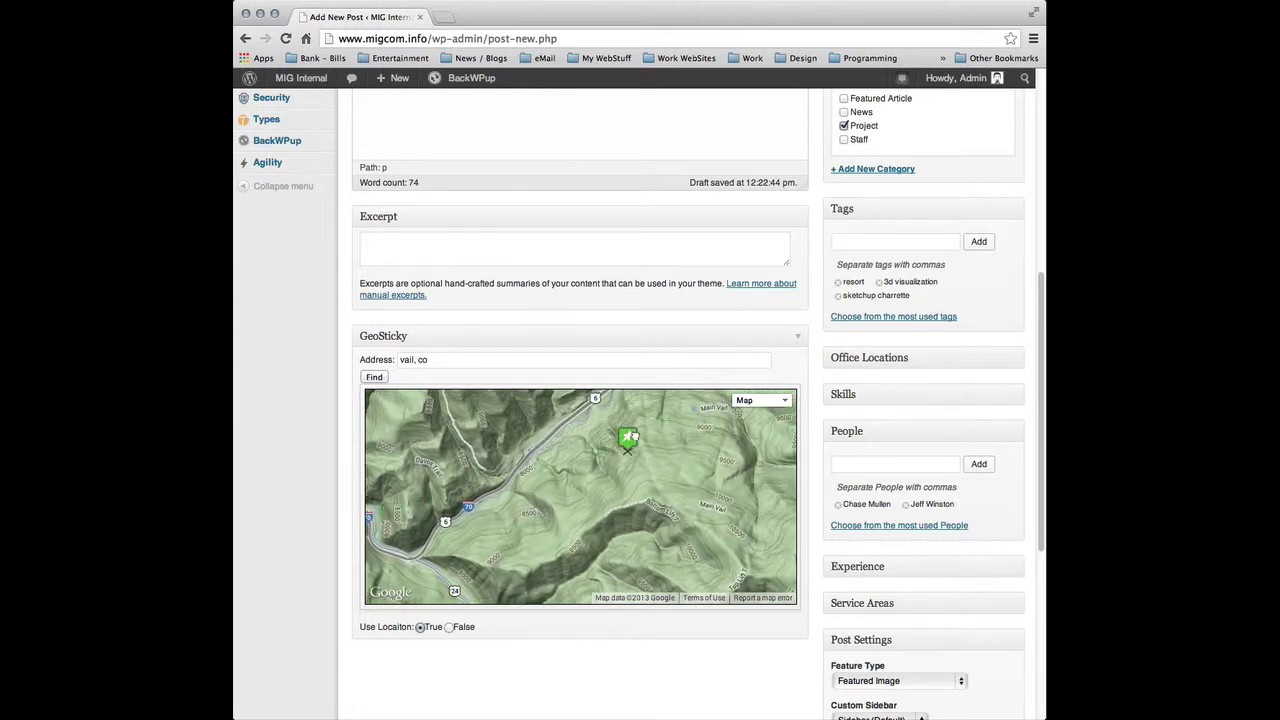
{"action": "left_click_drag", "start_coordinate": [650, 455], "coordinate": [576, 538]}
Turn off Terrain and switch the location map to Satellite imagery
{"action": "left_click", "coordinate": [759, 403]}
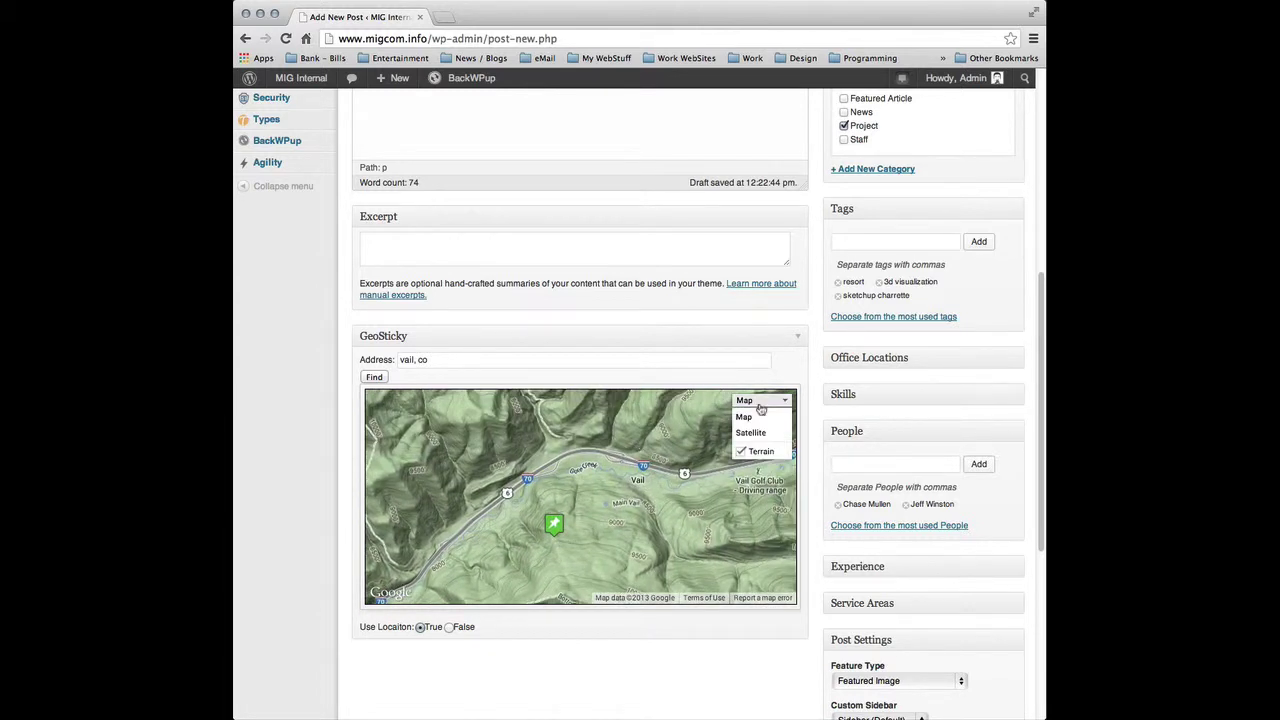
{"action": "left_click", "coordinate": [745, 451]}
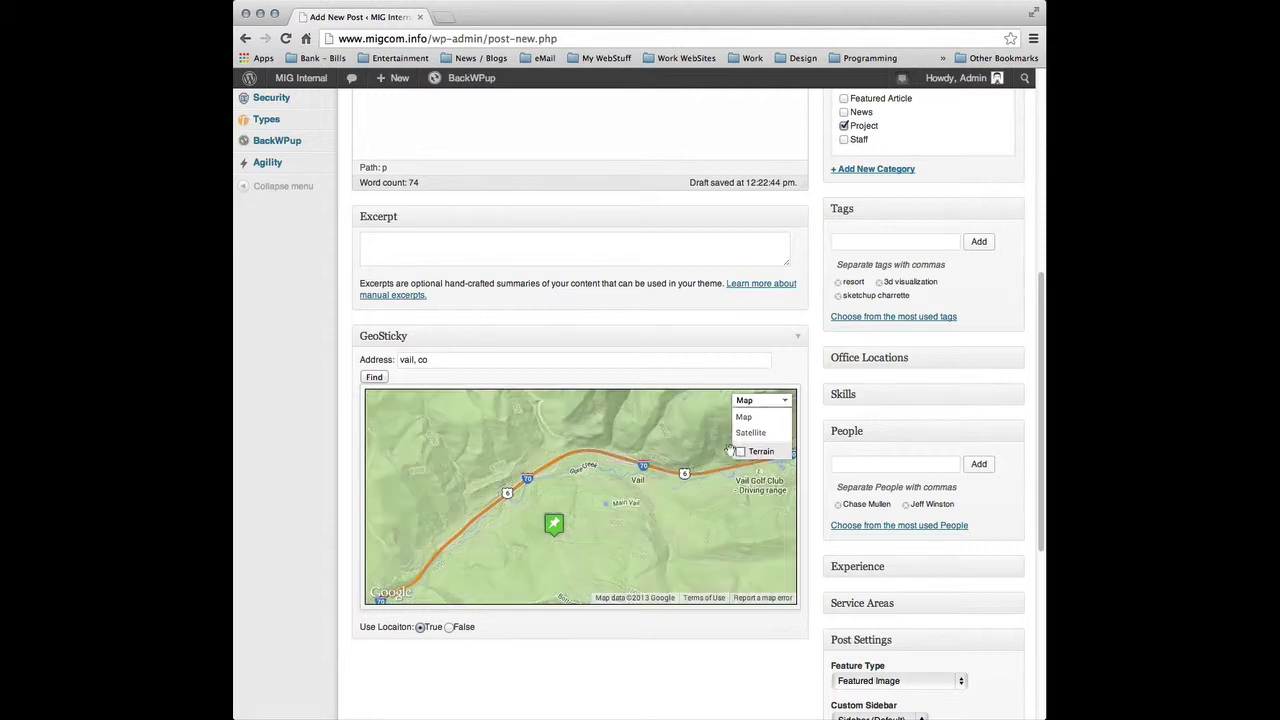
{"action": "left_click_drag", "start_coordinate": [612, 512], "coordinate": [580, 500]}
{"action": "left_click", "coordinate": [759, 400]}
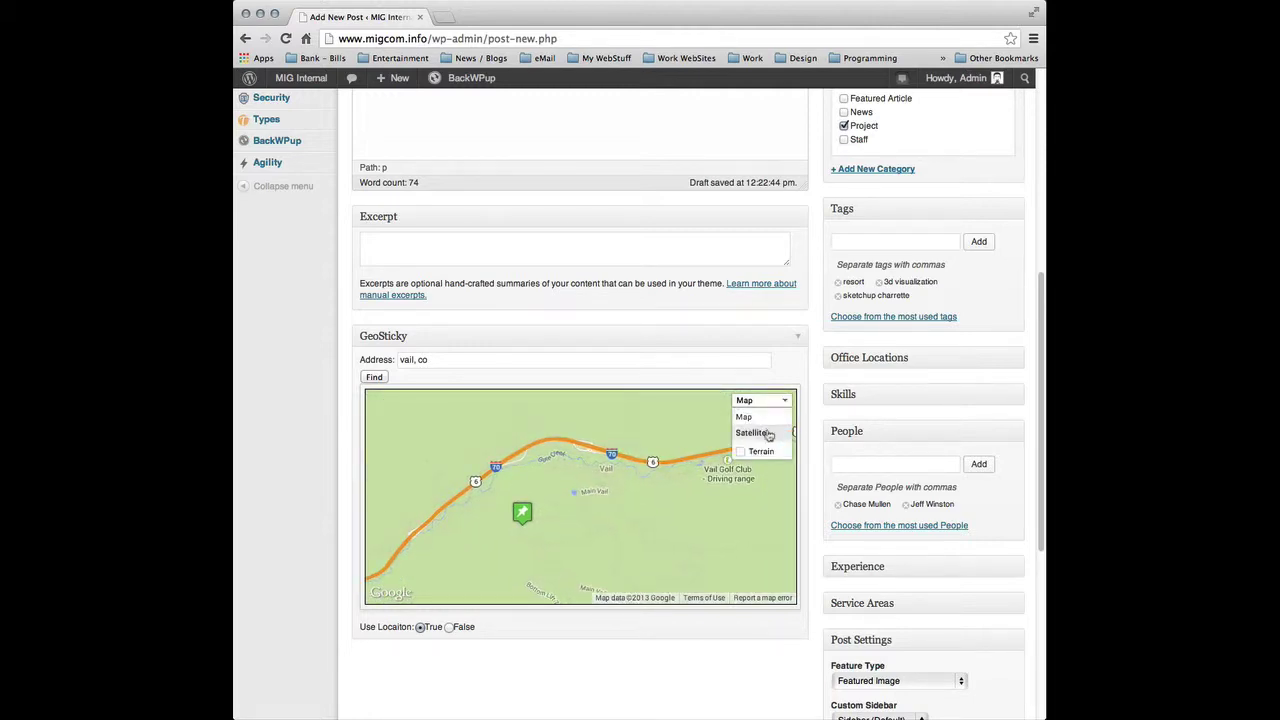
{"action": "left_click", "coordinate": [750, 432]}
Zoom into West Vail and pin the marker on the shopping centre beside I-70
{"action": "mouse_move", "coordinate": [523, 512]}
{"action": "left_mouse_down"}
{"action": "mouse_move", "coordinate": [523, 457]}
{"action": "mouse_move", "coordinate": [457, 486]}
{"action": "left_mouse_up"}
{"action": "scroll", "coordinate": [597, 443], "scroll_direction": "up", "scroll_amount": 2}
{"action": "scroll", "coordinate": [597, 443], "scroll_direction": "up", "scroll_amount": 4}
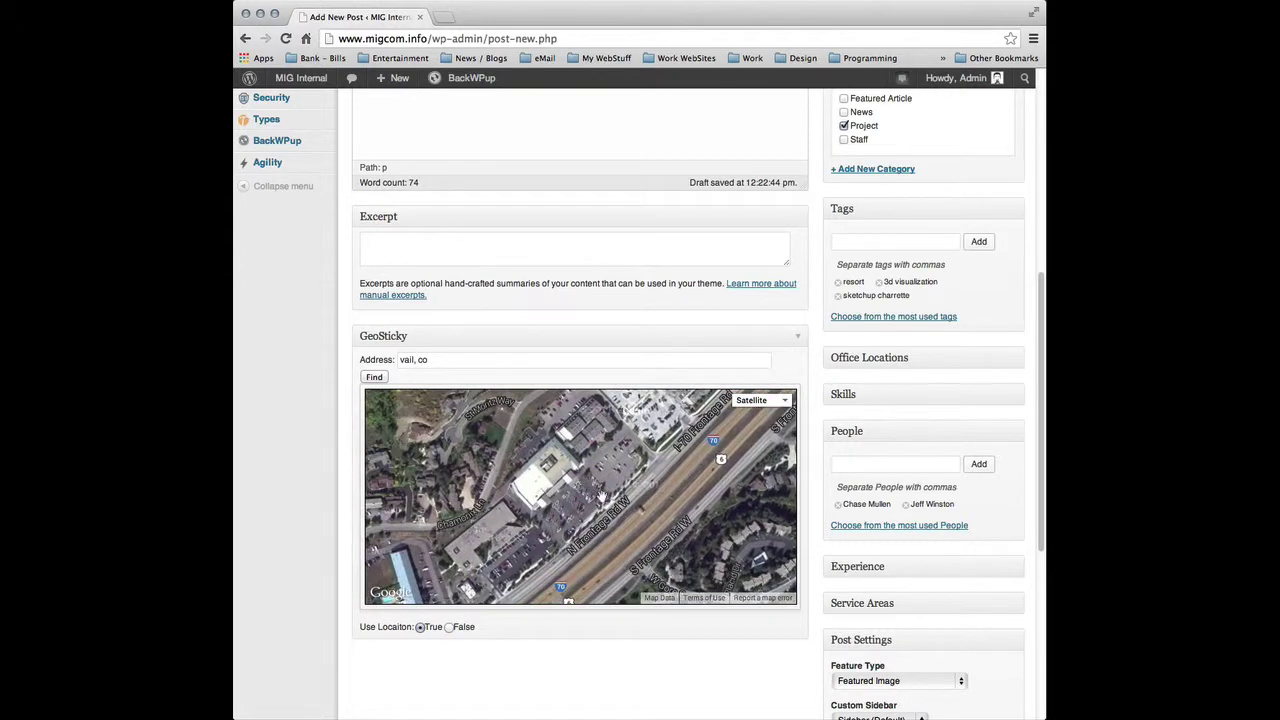
{"action": "left_click", "coordinate": [590, 476]}
{"action": "scroll", "coordinate": [812, 486], "scroll_direction": "up", "scroll_amount": 10}
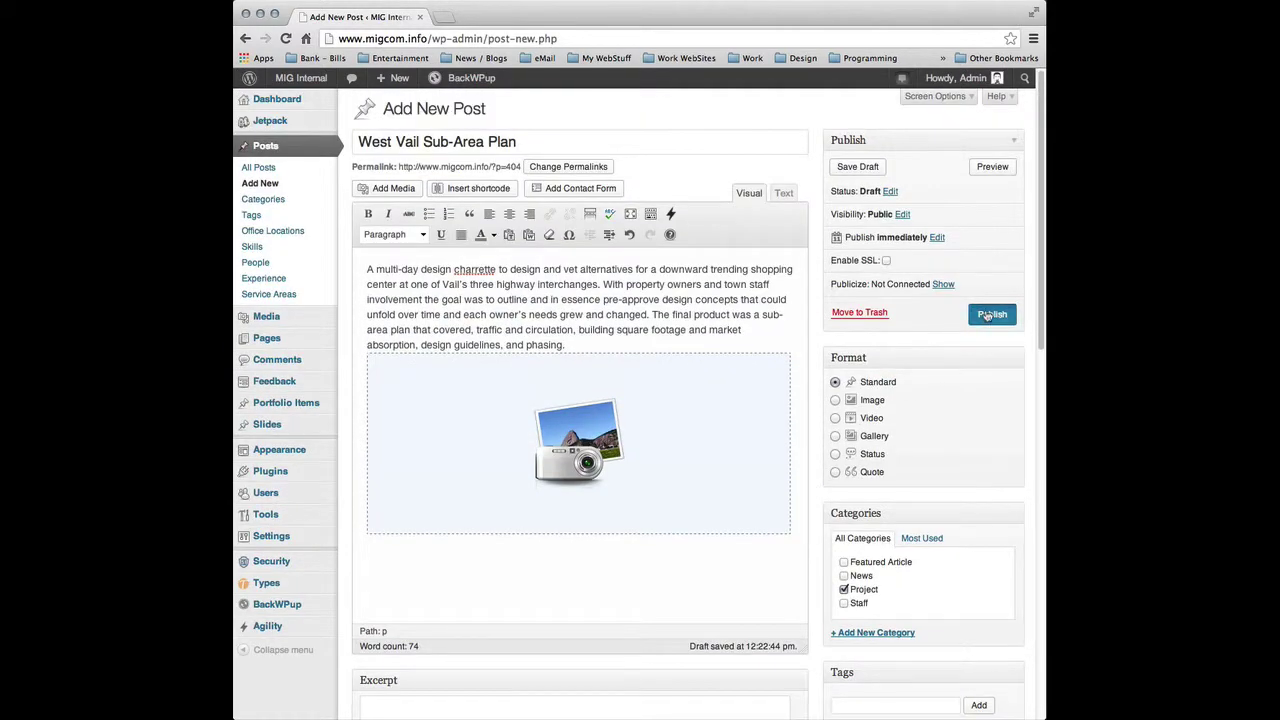
Publish the 'West Vail Sub-Area Plan' post and view its live page
{"action": "left_click", "coordinate": [990, 315]}
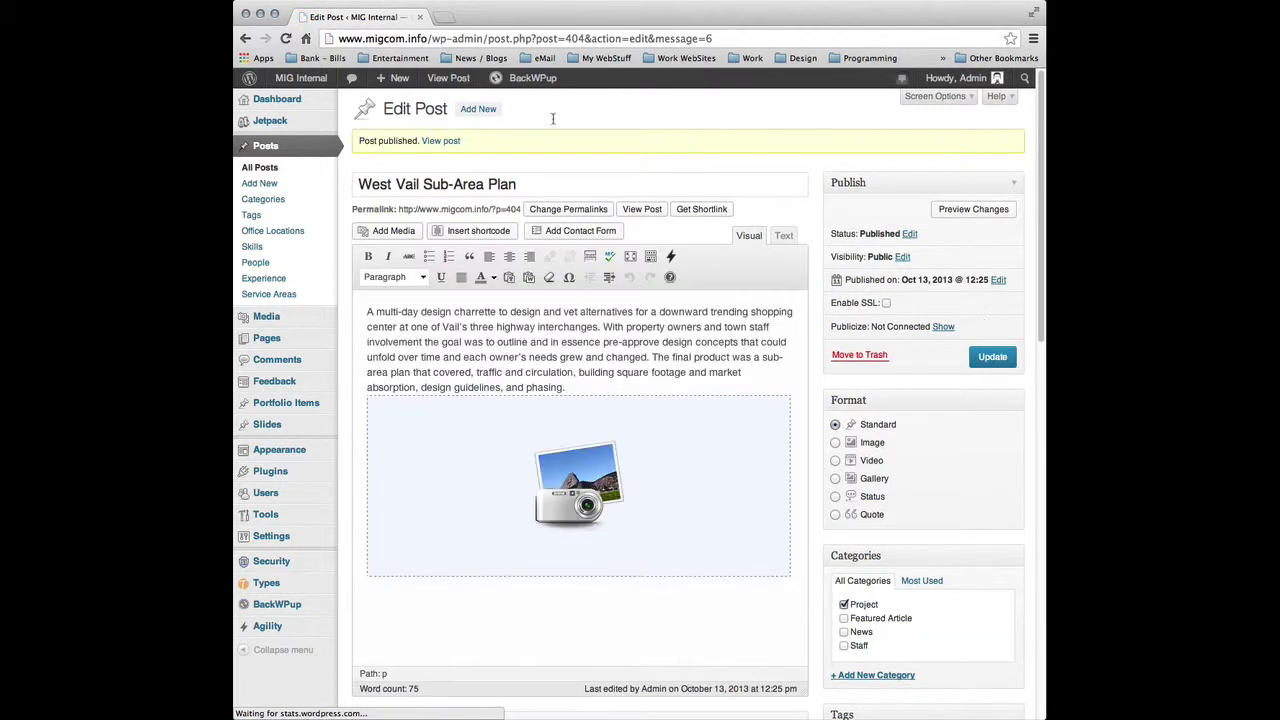
{"action": "left_click", "coordinate": [453, 142]}
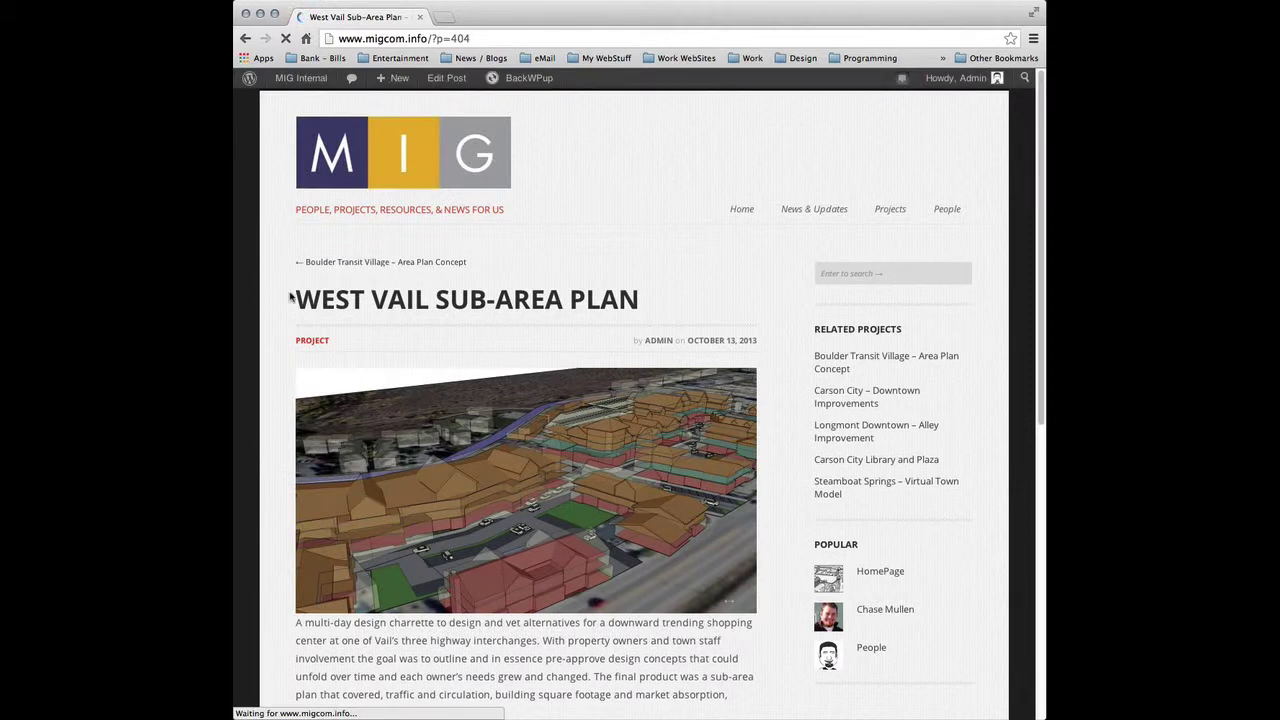
{"action": "scroll", "coordinate": [634, 331], "scroll_direction": "down", "scroll_amount": 2}
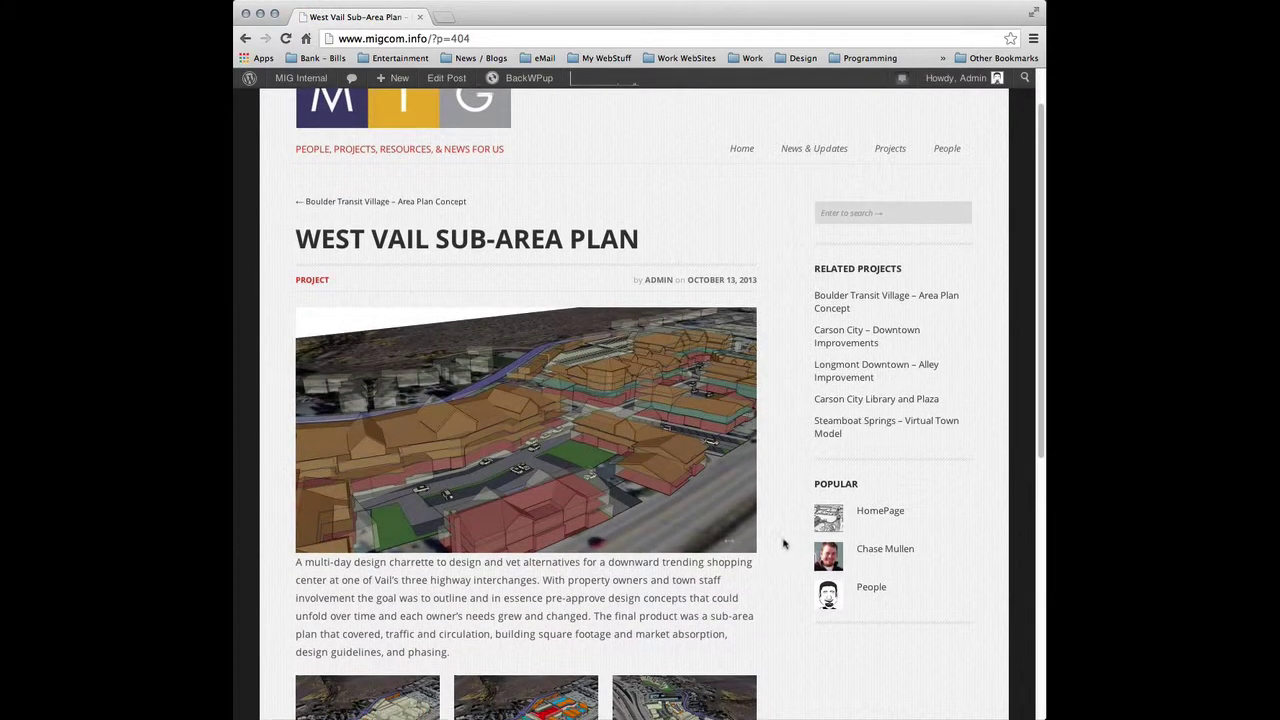
{"action": "scroll", "coordinate": [784, 544], "scroll_direction": "down", "scroll_amount": 3}
{"action": "scroll", "coordinate": [770, 480], "scroll_direction": "down", "scroll_amount": 2}
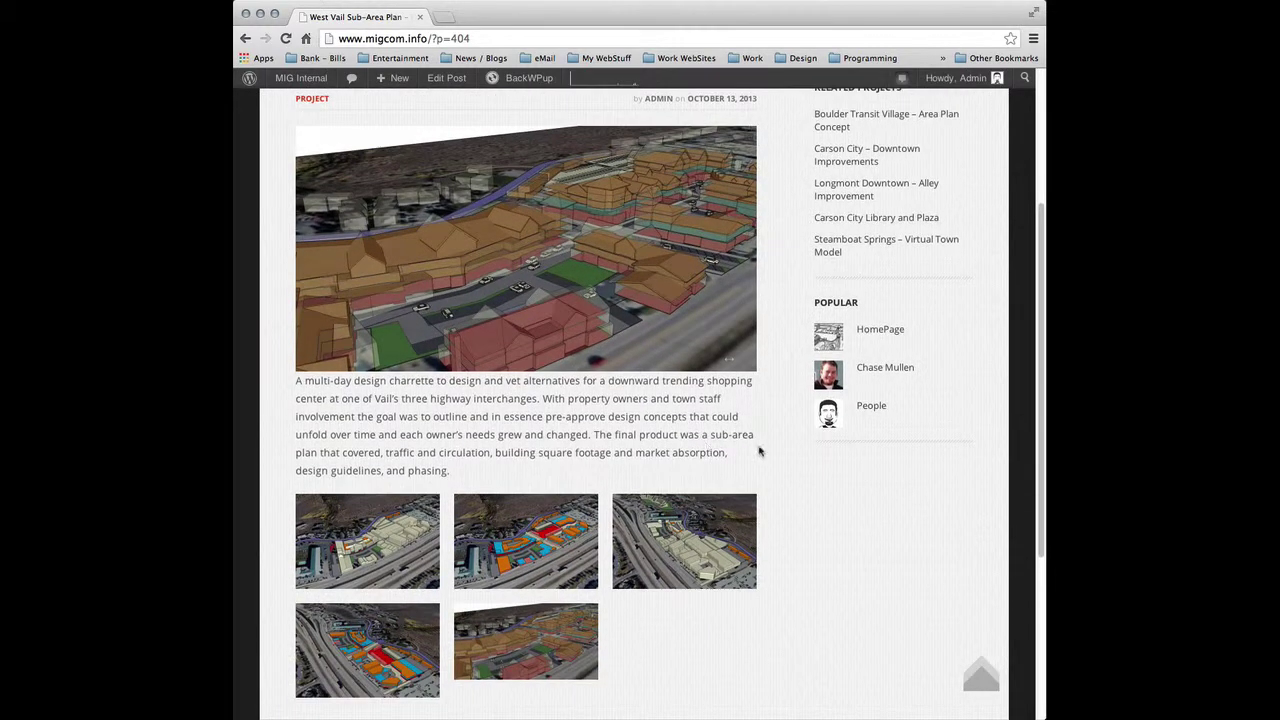
{"action": "scroll", "coordinate": [759, 451], "scroll_direction": "down", "scroll_amount": 3}
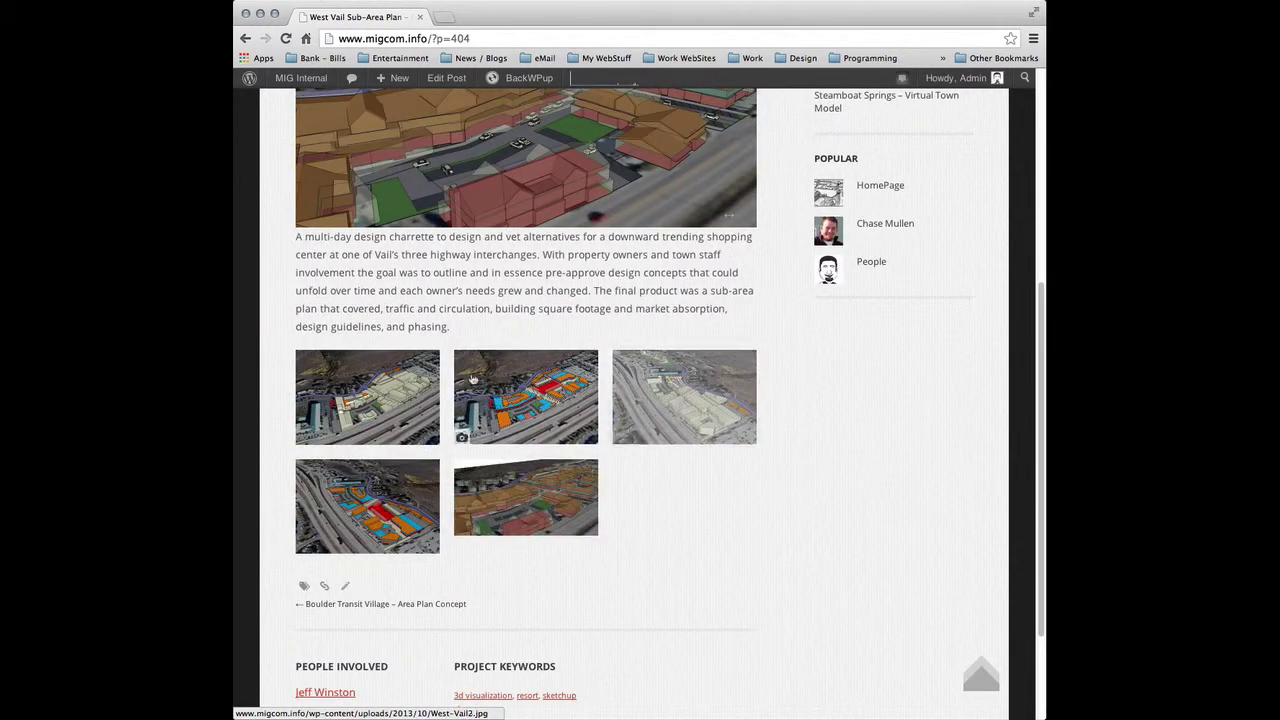
{"action": "left_click", "coordinate": [388, 431]}
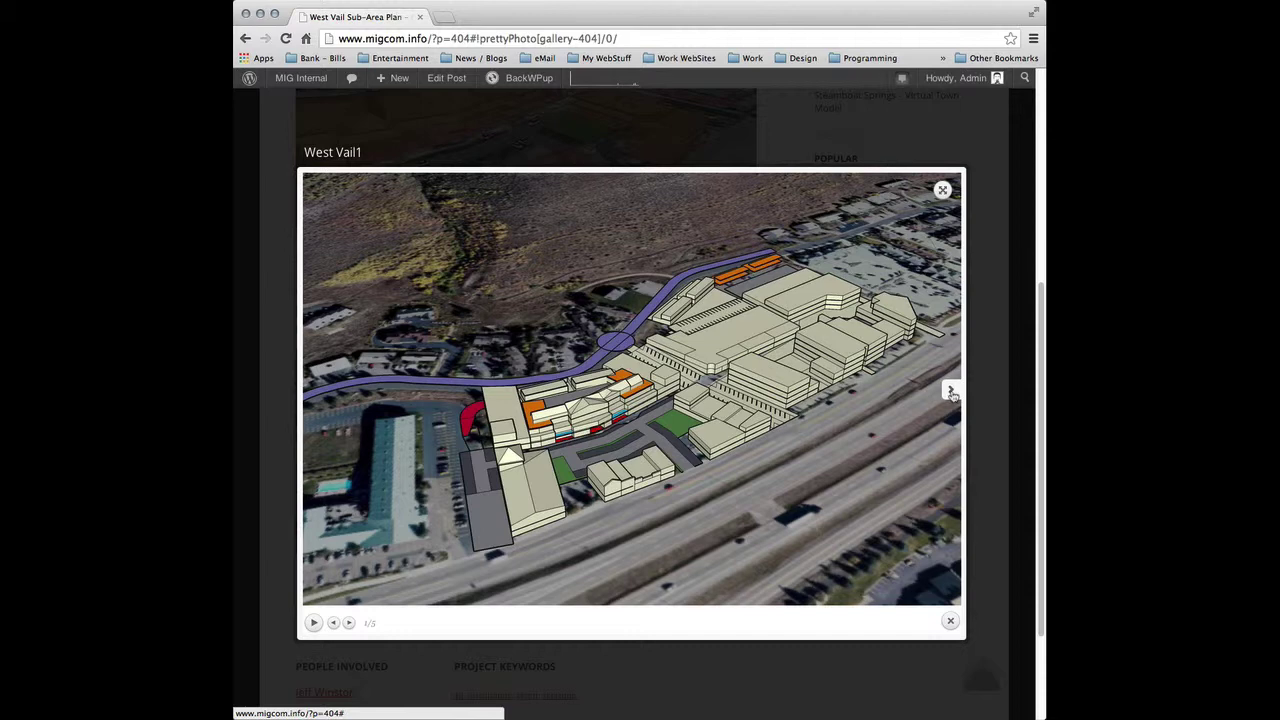
{"action": "left_click", "coordinate": [952, 391]}
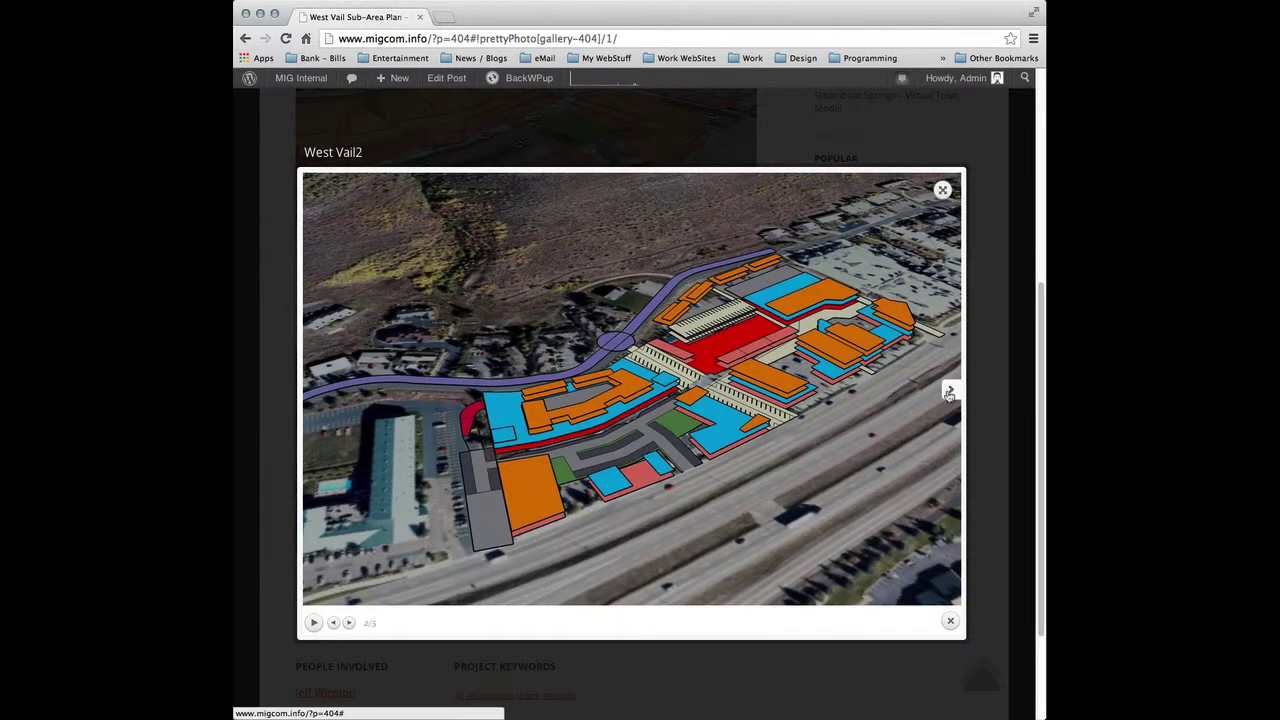
{"action": "left_click", "coordinate": [950, 392]}
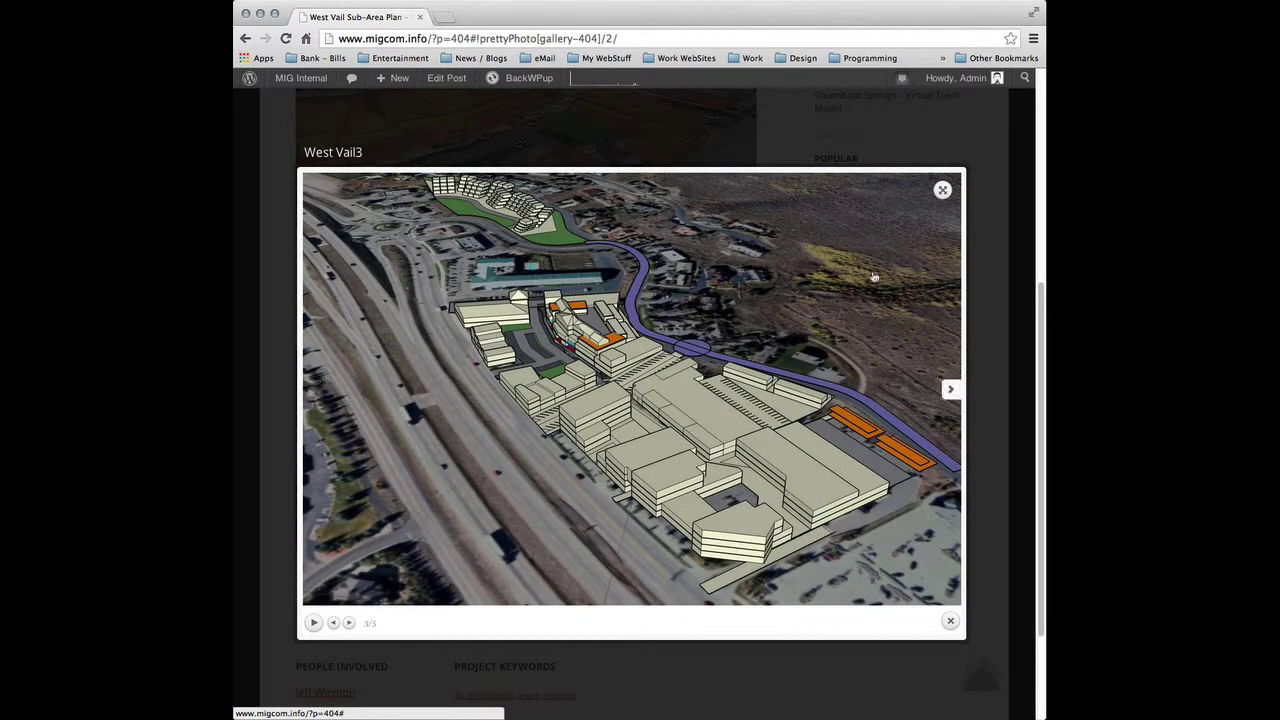
{"action": "left_click", "coordinate": [950, 621]}
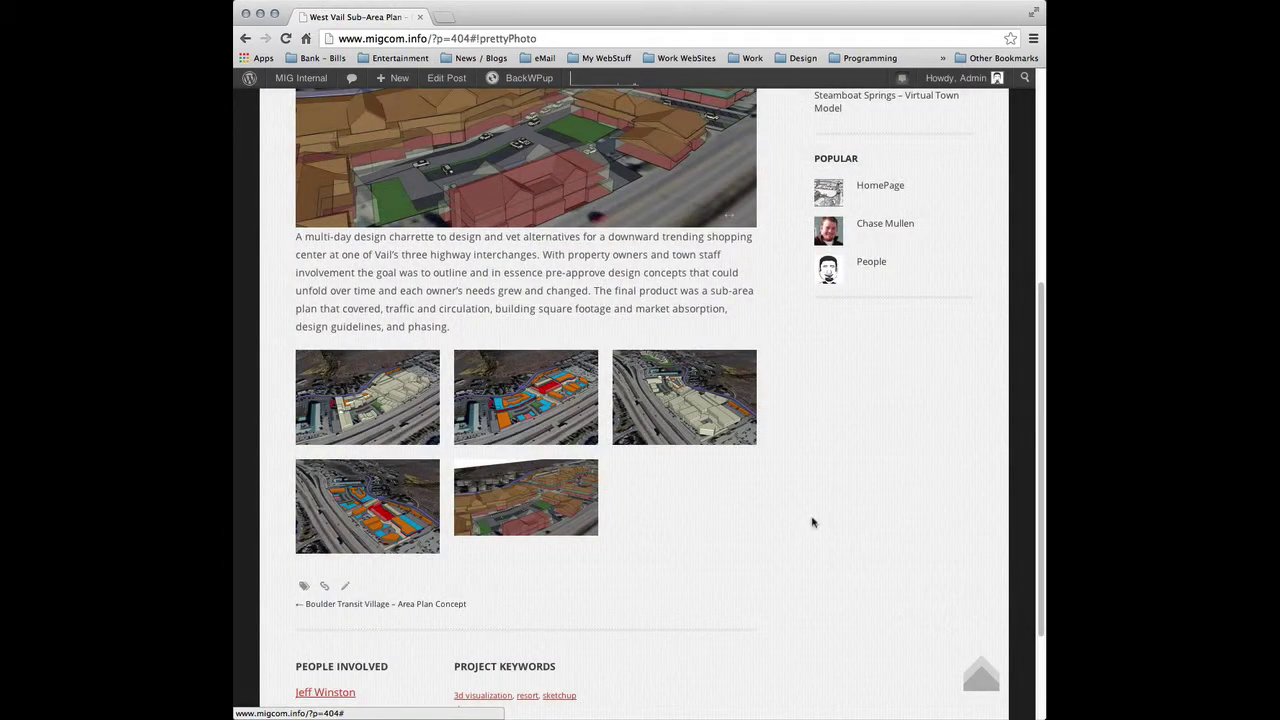
{"action": "scroll", "coordinate": [798, 520], "scroll_direction": "up", "scroll_amount": 5}
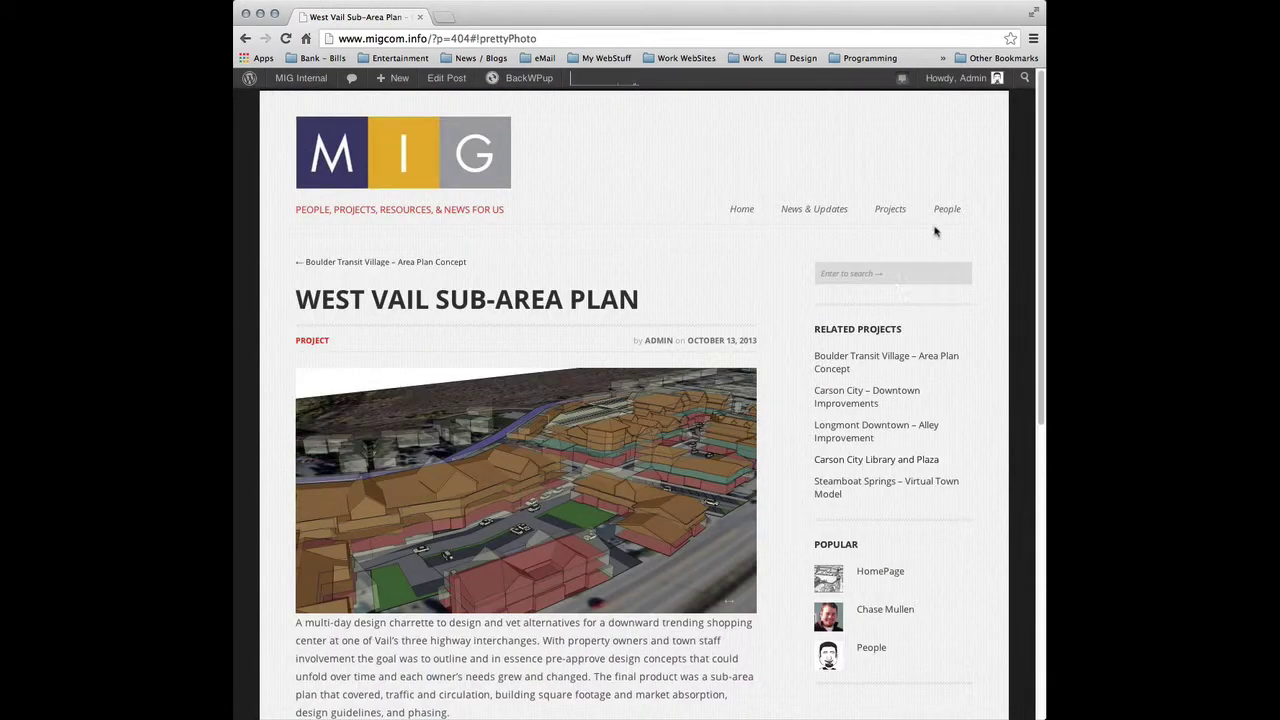
Go to the site's Projects page and scroll through the project listing
{"action": "left_click", "coordinate": [896, 217]}
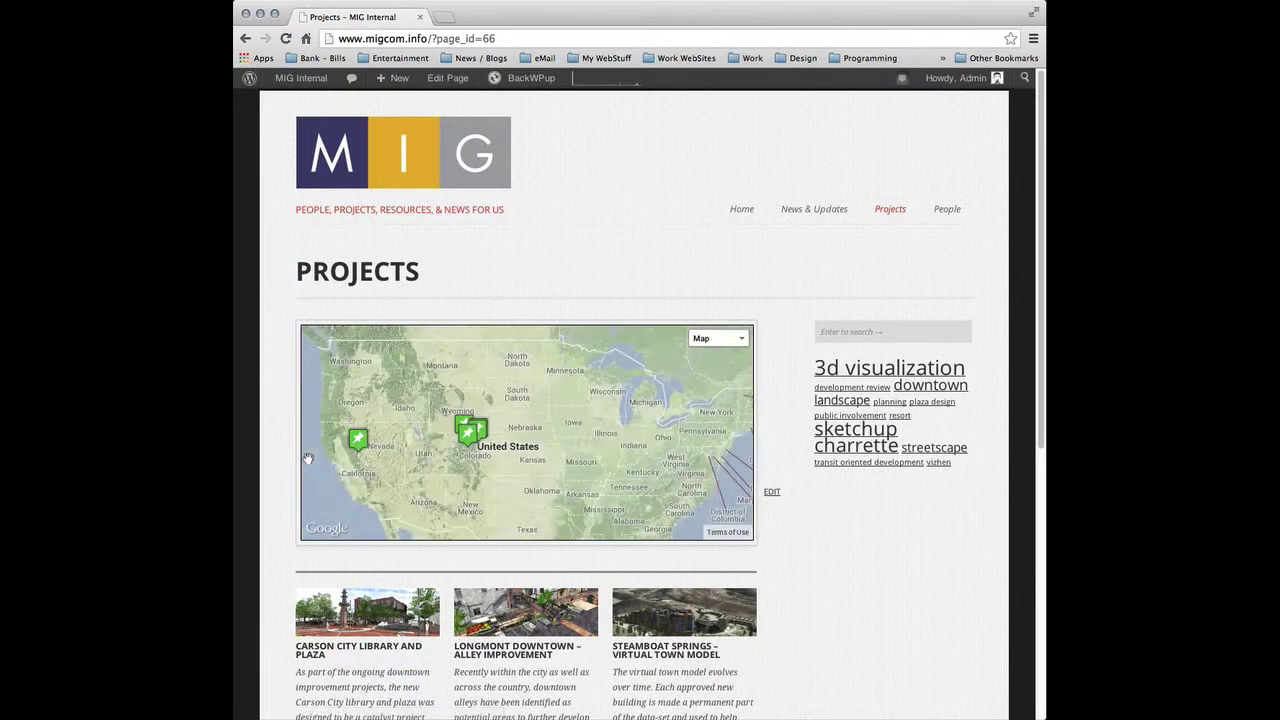
{"action": "scroll", "coordinate": [288, 458], "scroll_direction": "down", "scroll_amount": 5}
{"action": "scroll", "coordinate": [288, 458], "scroll_direction": "down", "scroll_amount": 2}
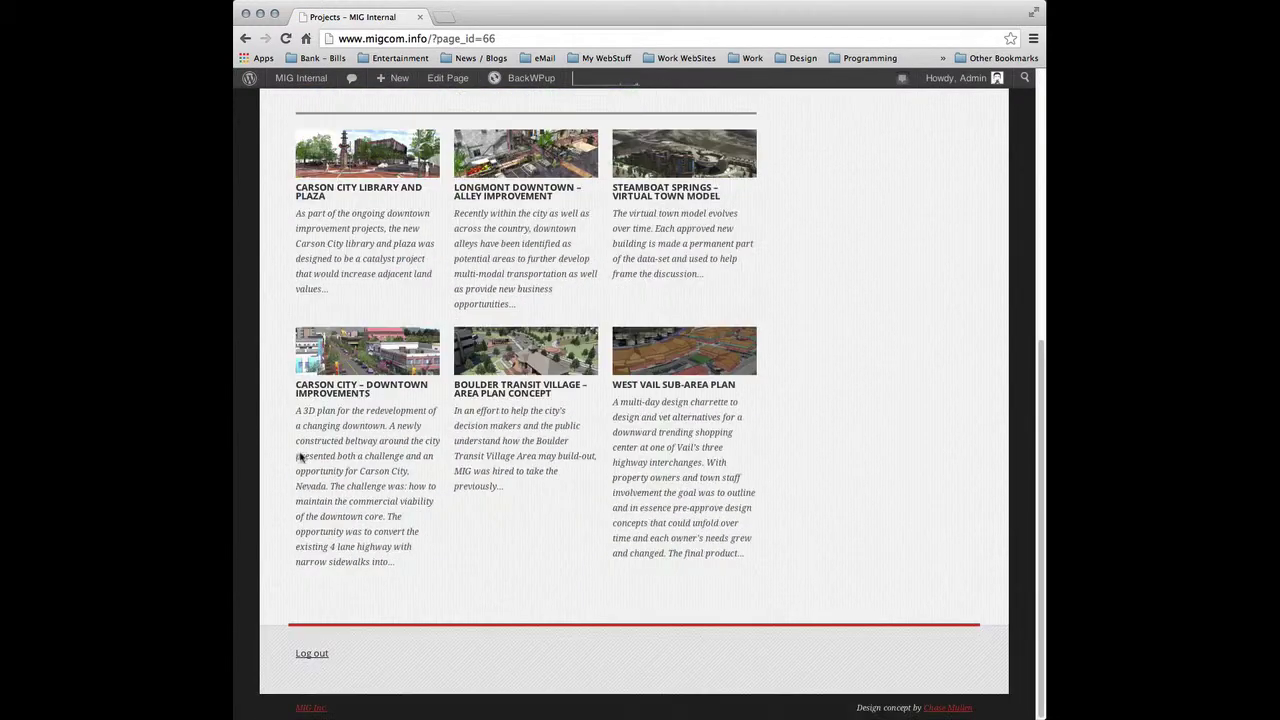
{"action": "scroll", "coordinate": [282, 484], "scroll_direction": "up", "scroll_amount": 5}
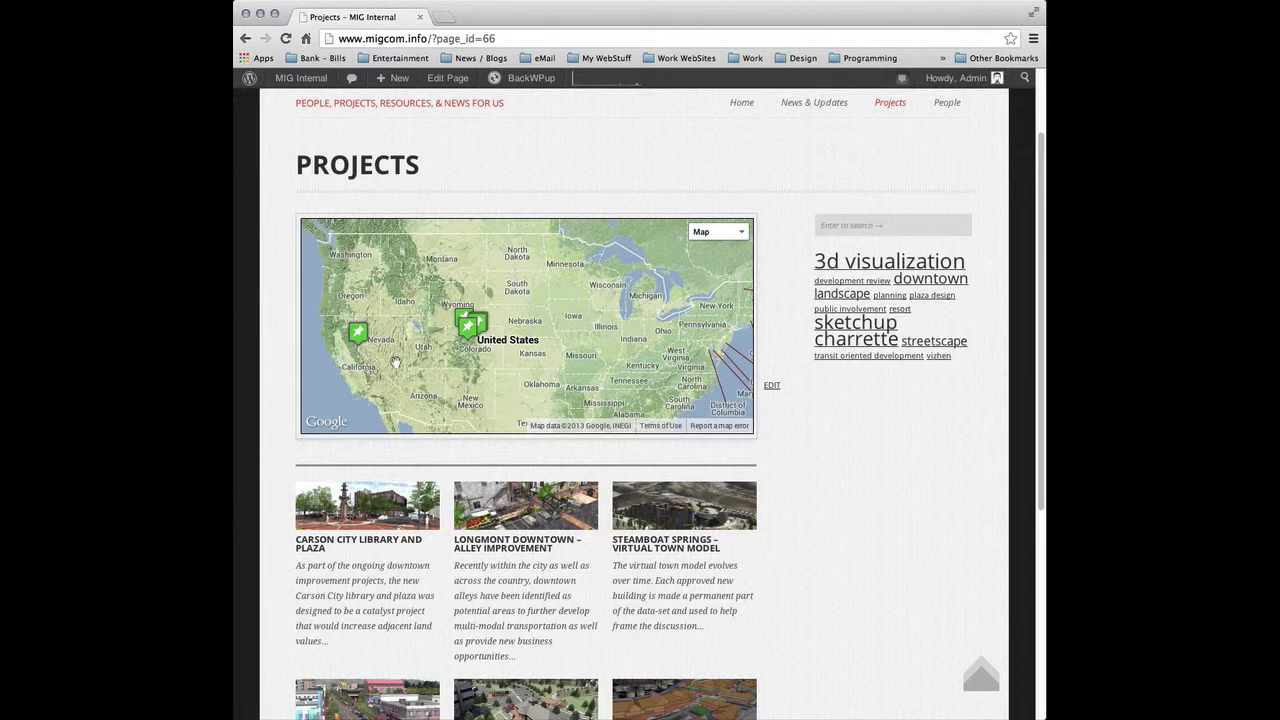
{"action": "scroll", "coordinate": [430, 333], "scroll_direction": "up", "scroll_amount": 2}
{"action": "scroll", "coordinate": [509, 345], "scroll_direction": "up", "scroll_amount": 4}
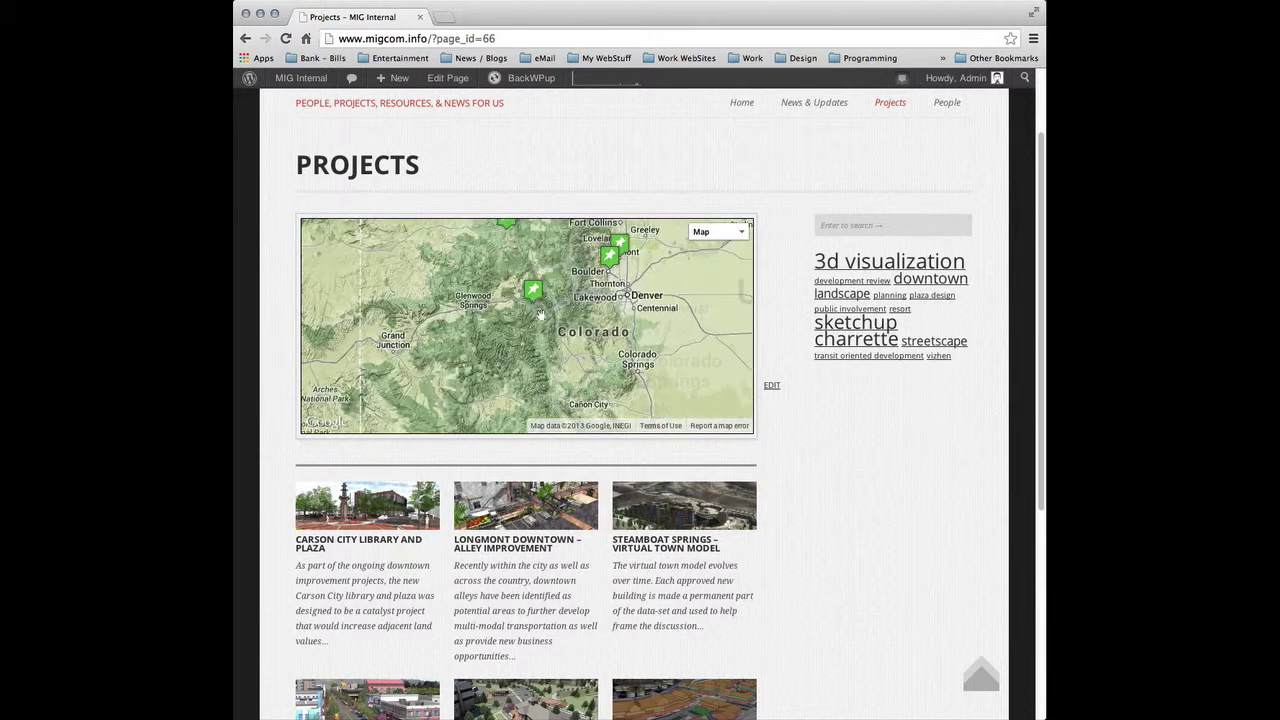
Inspect the West Vail Sub-Area Plan pin's info window on the projects map, then close it
{"action": "left_click", "coordinate": [534, 324]}
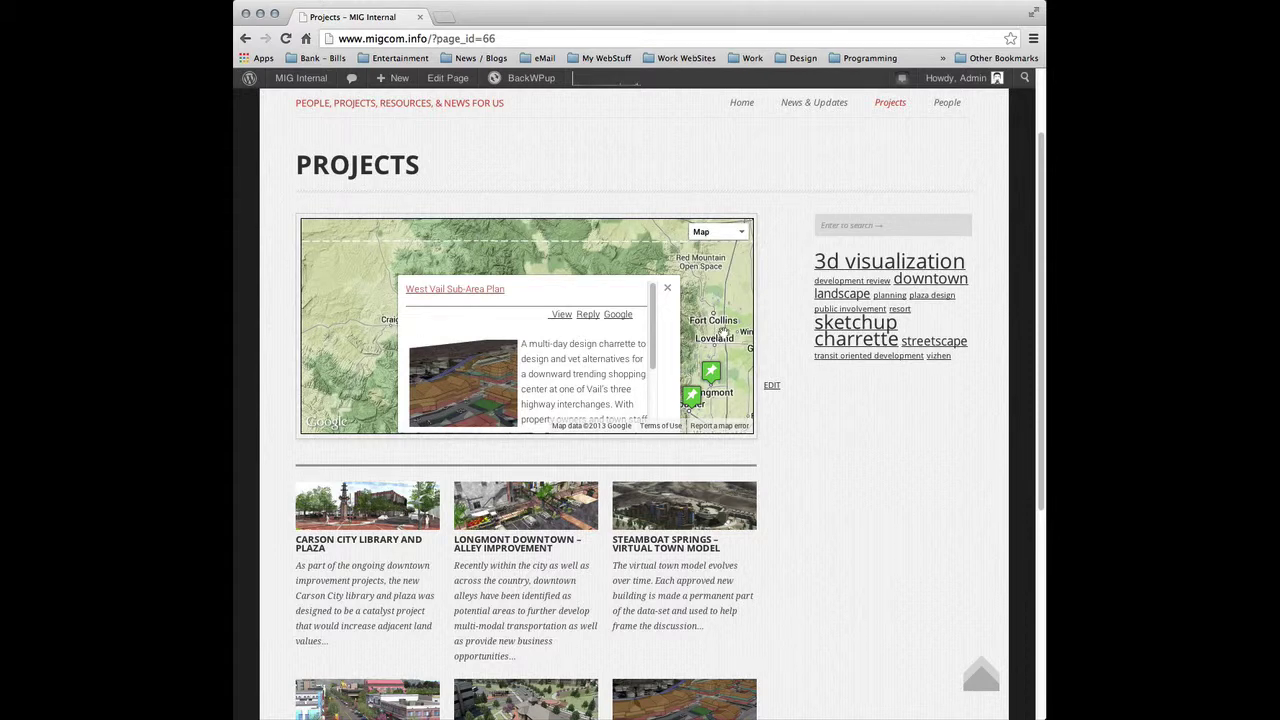
{"action": "left_click_drag", "start_coordinate": [723, 333], "coordinate": [695, 309]}
{"action": "left_click", "coordinate": [641, 264]}
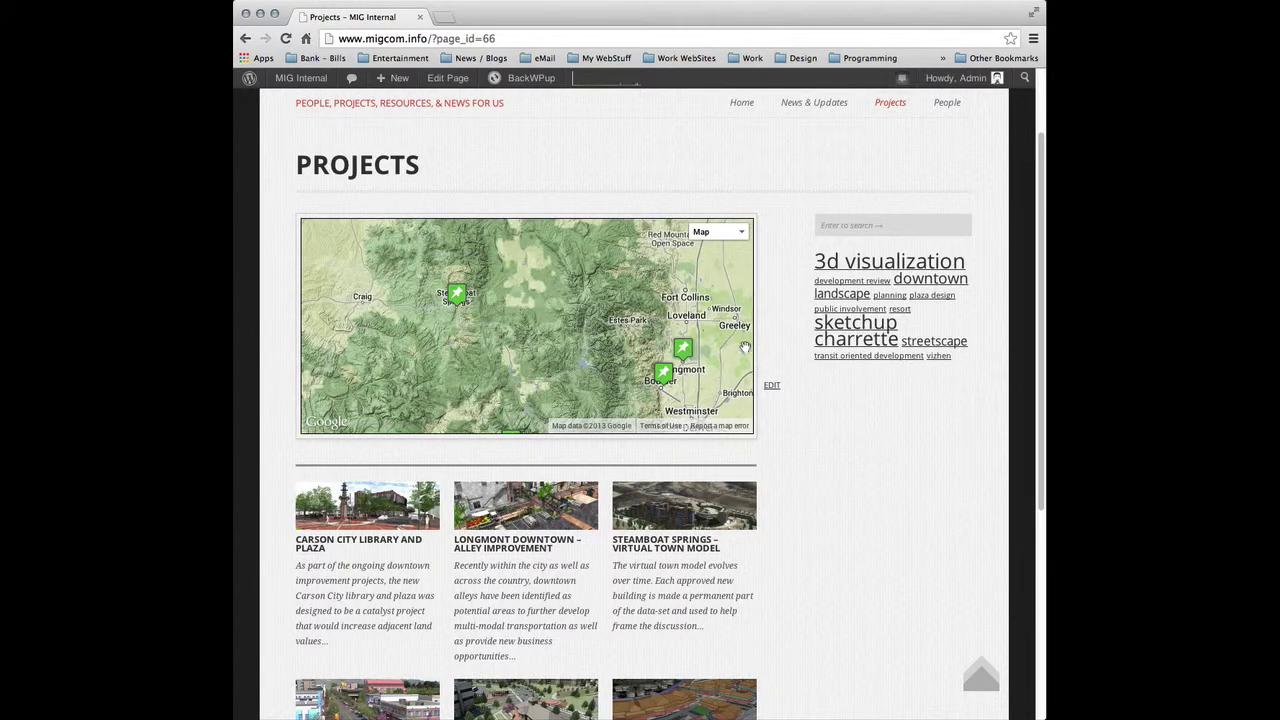
{"action": "scroll", "coordinate": [633, 360], "scroll_direction": "down", "scroll_amount": 1}
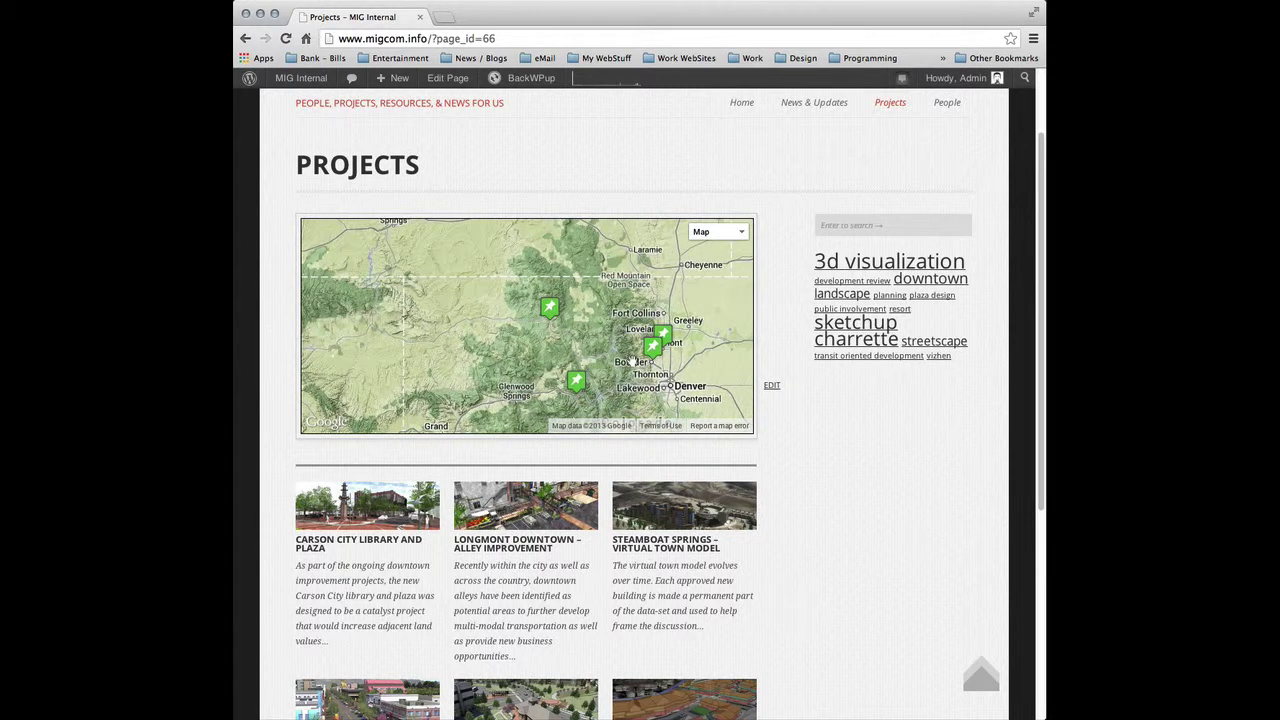